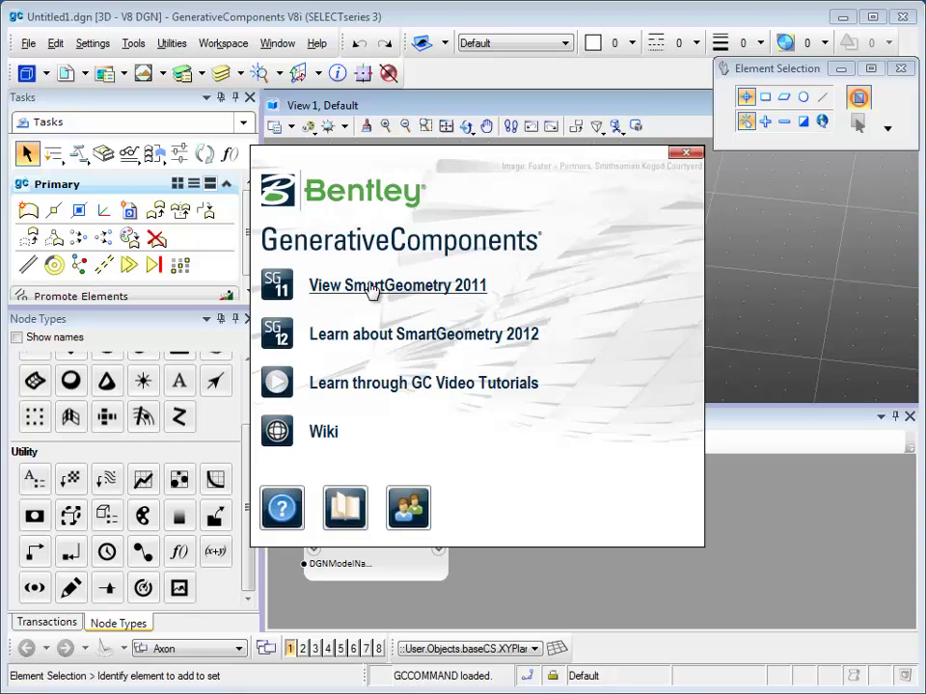
# Close the Welcome Center and redock the Node Types panel beside the Transactions panel
pyautogui.click(684, 154)
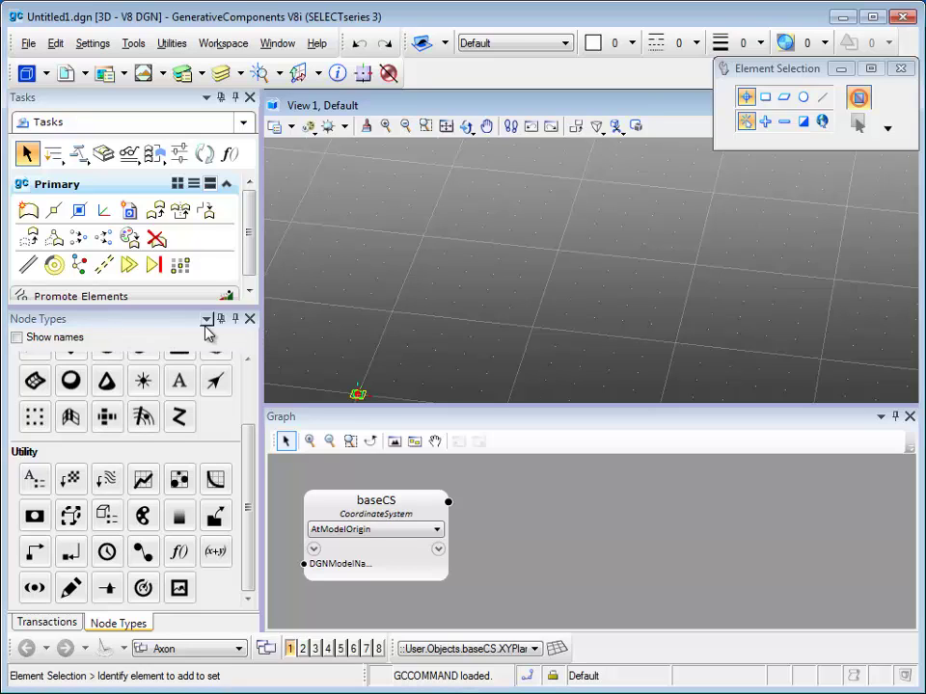
pyautogui.moveTo(178, 322); pyautogui.dragTo(314, 291)
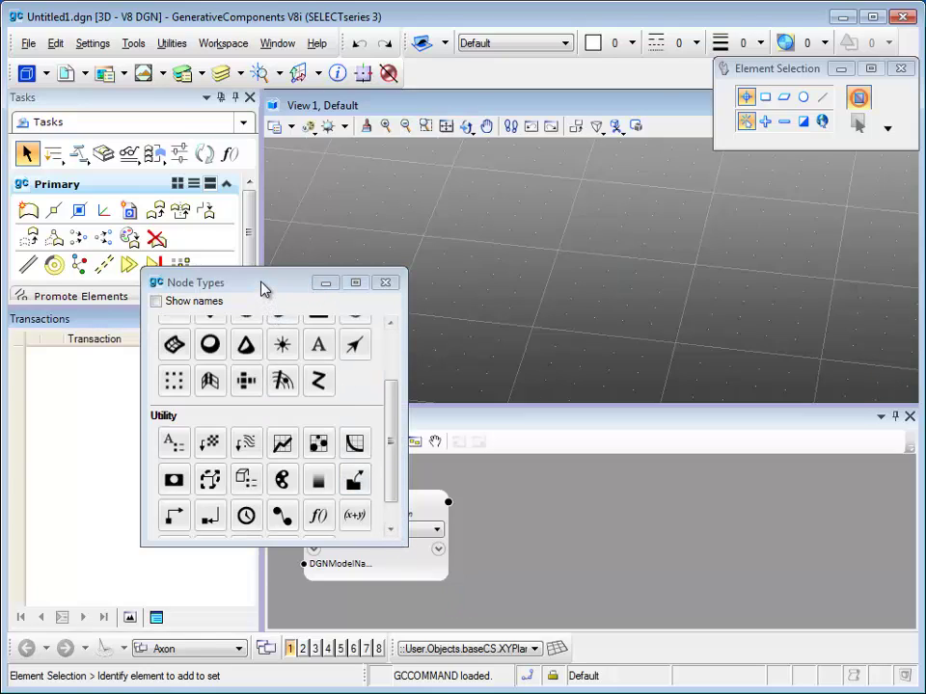
pyautogui.moveTo(393, 432); pyautogui.dragTo(388, 362)
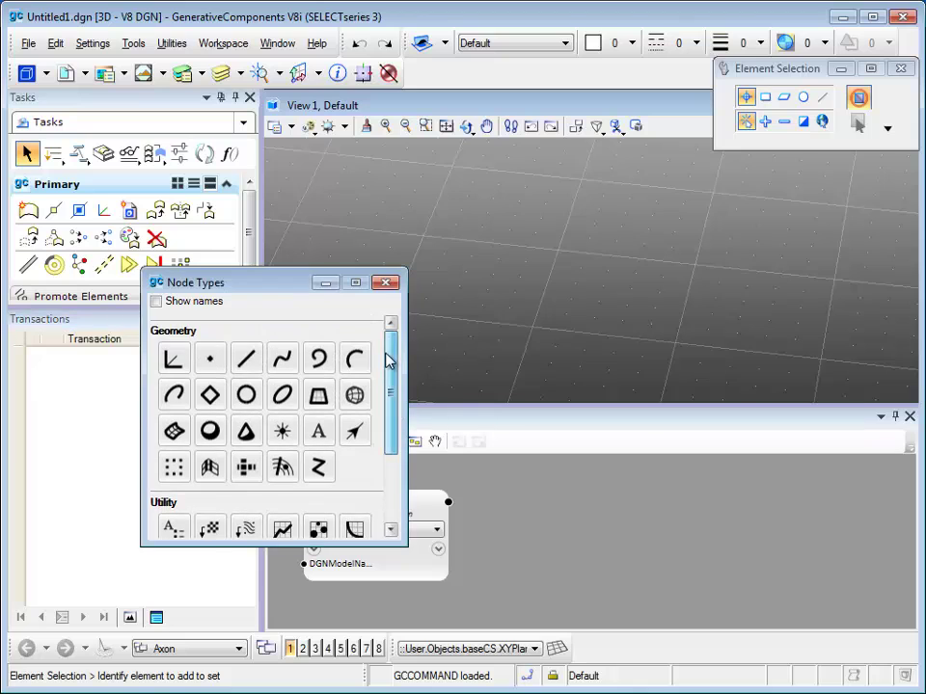
pyautogui.moveTo(300, 289); pyautogui.dragTo(131, 484)
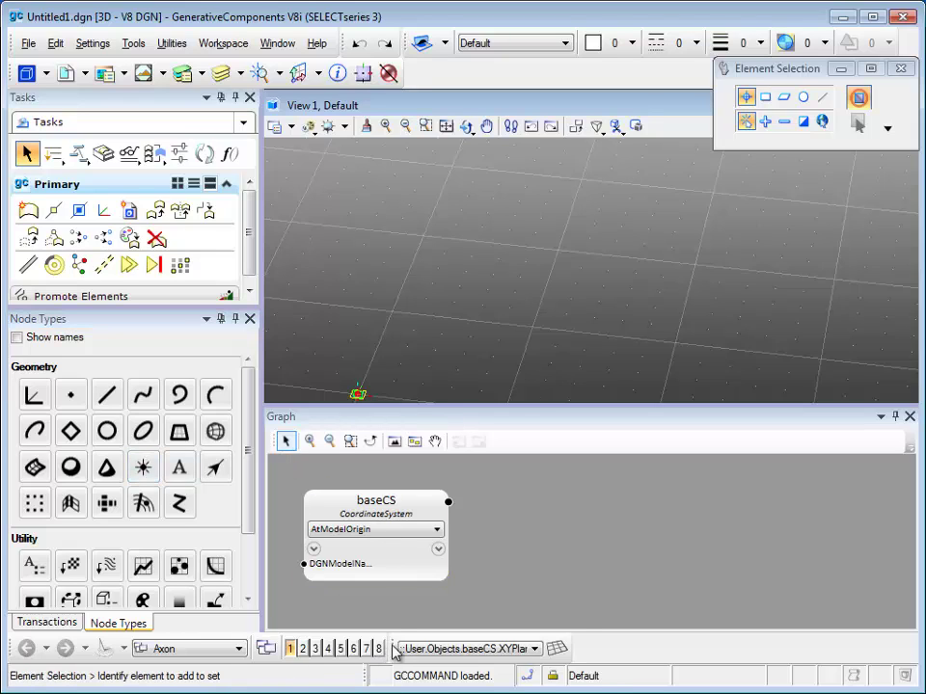
pyautogui.moveTo(394, 649)
pyautogui.mouseDown()
pyautogui.moveTo(398, 565)
pyautogui.moveTo(389, 647)
pyautogui.mouseUp()
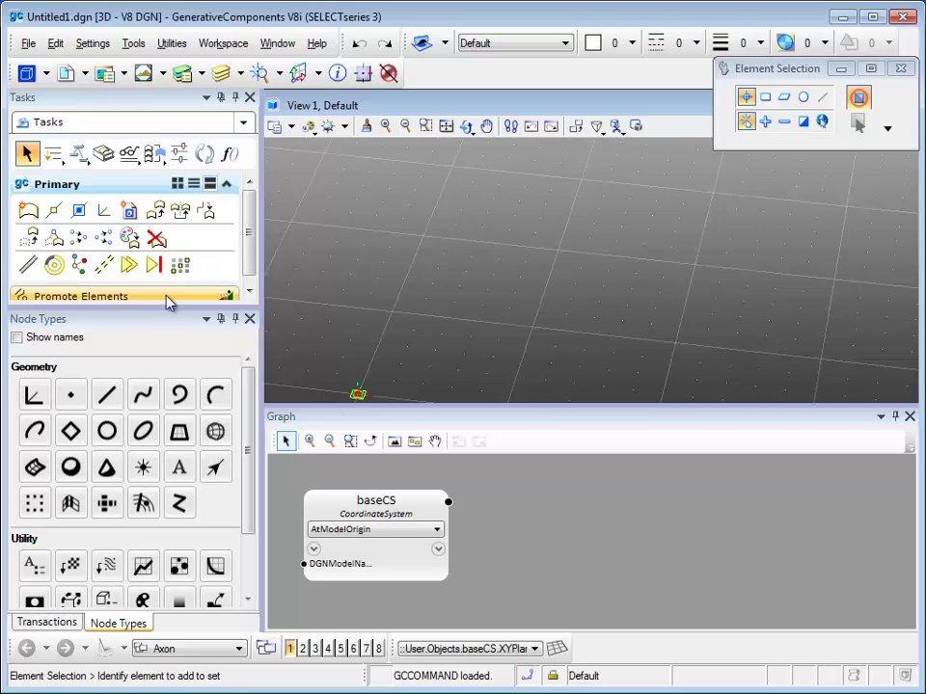
pyautogui.click(71, 294)
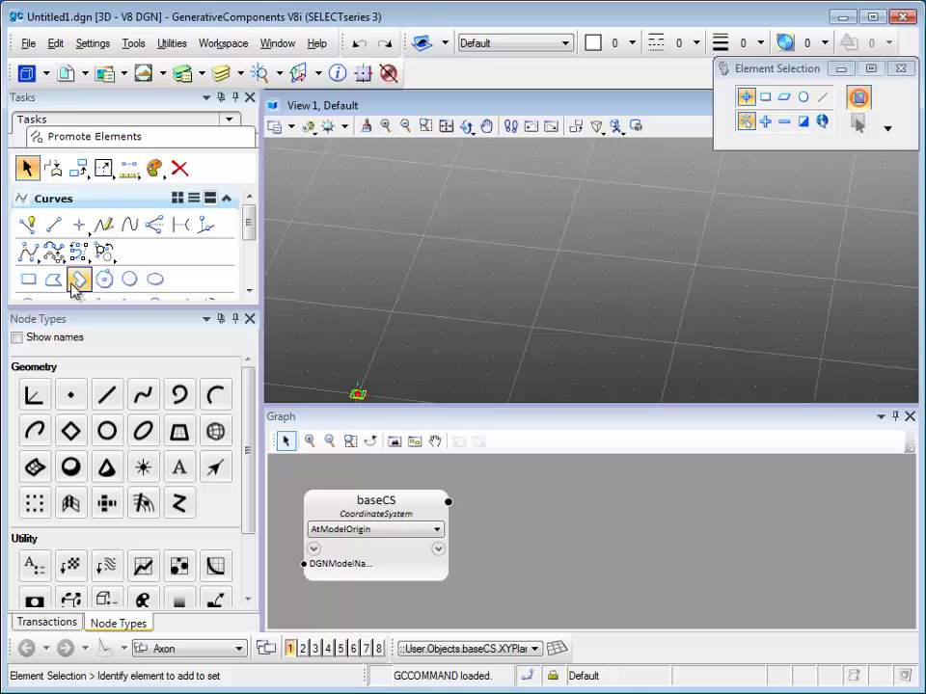
pyautogui.click(114, 122)
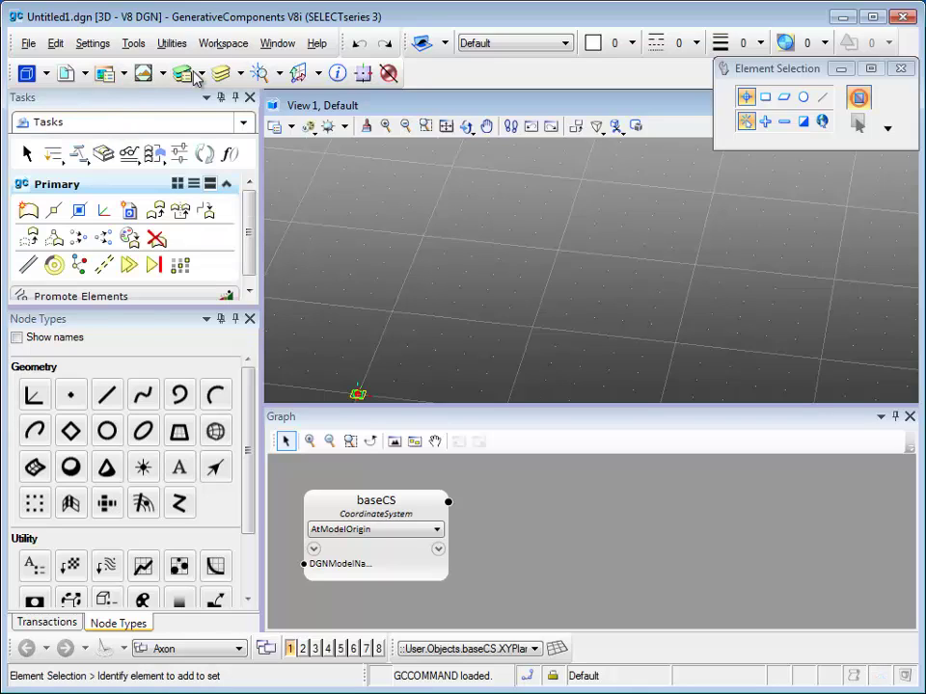
pyautogui.click(317, 43)
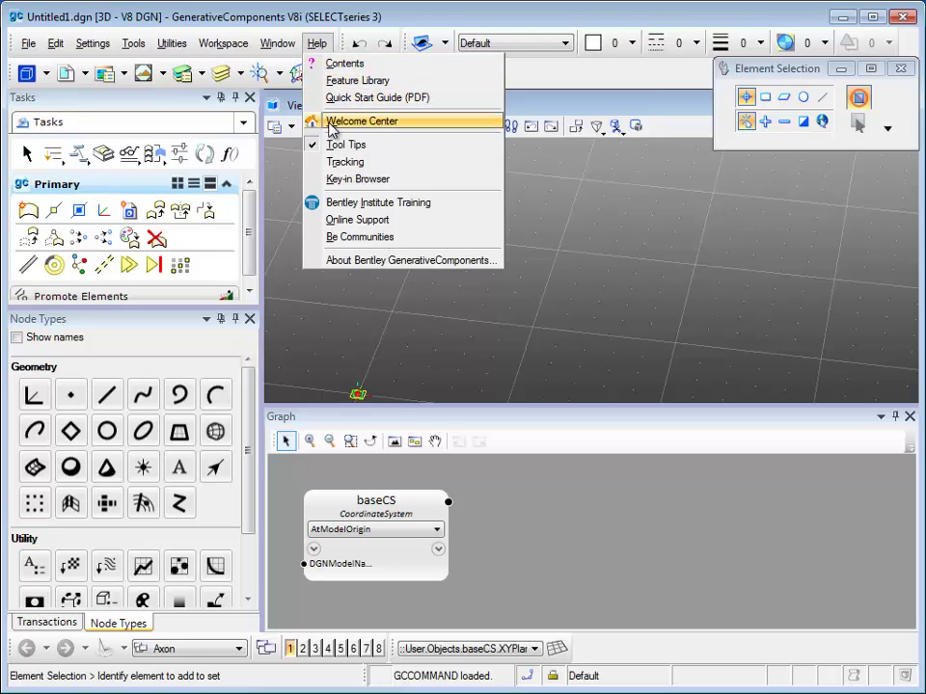
pyautogui.click(357, 121)
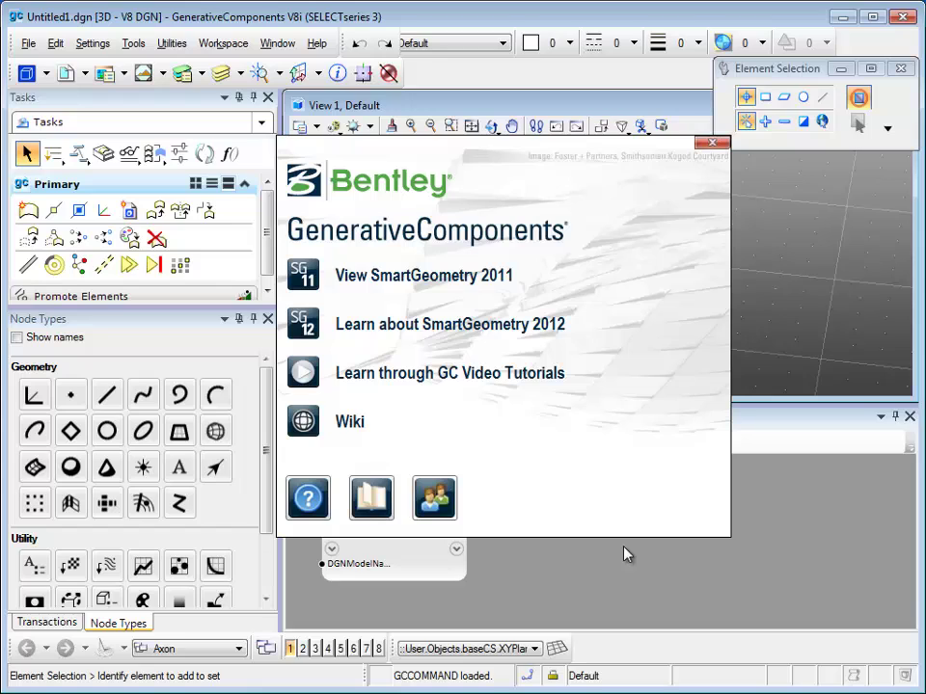
pyautogui.click(711, 142)
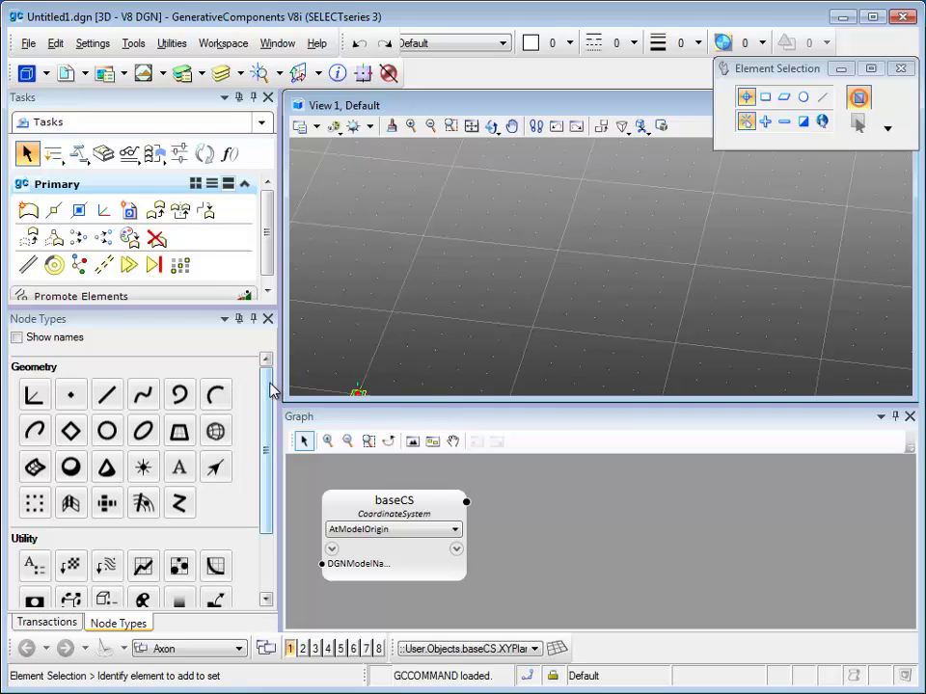
pyautogui.moveTo(270, 390)
pyautogui.mouseDown()
pyautogui.moveTo(262, 459)
pyautogui.moveTo(266, 390)
pyautogui.mouseUp()
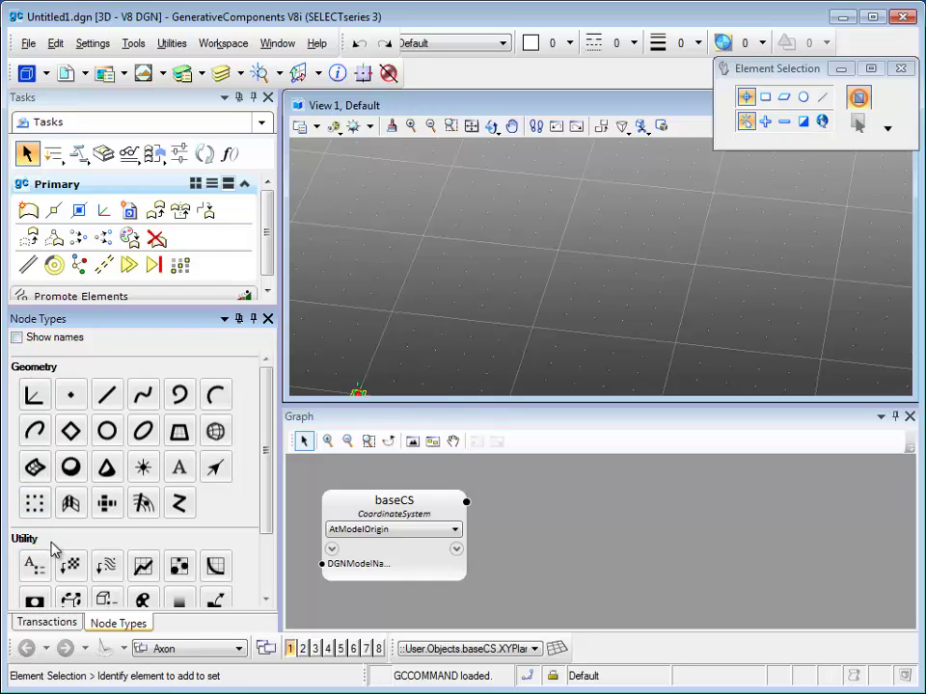
pyautogui.click(16, 338)
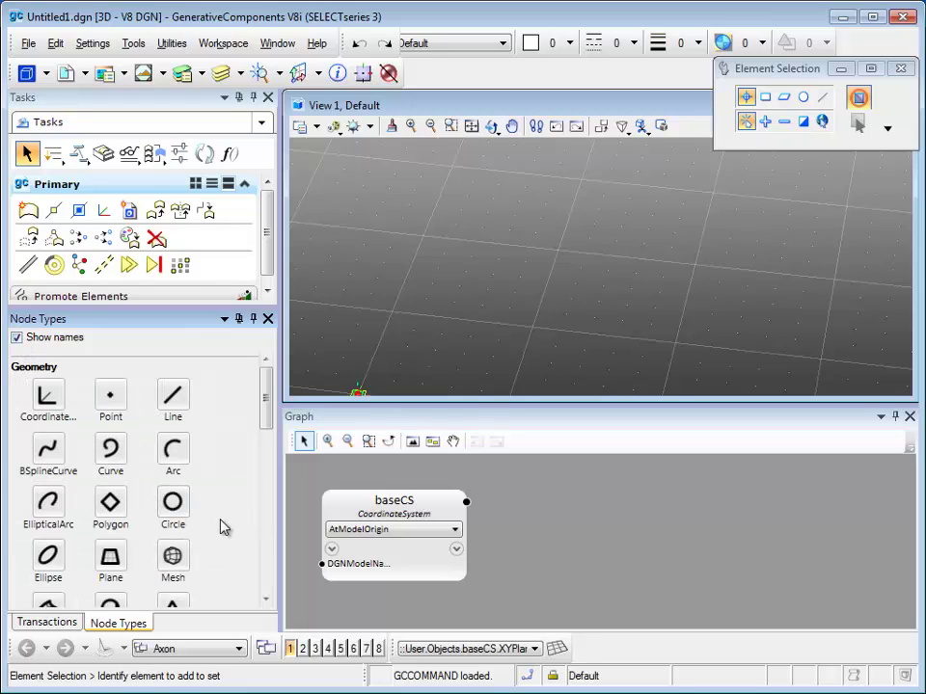
pyautogui.scroll(-1, 229, 499)
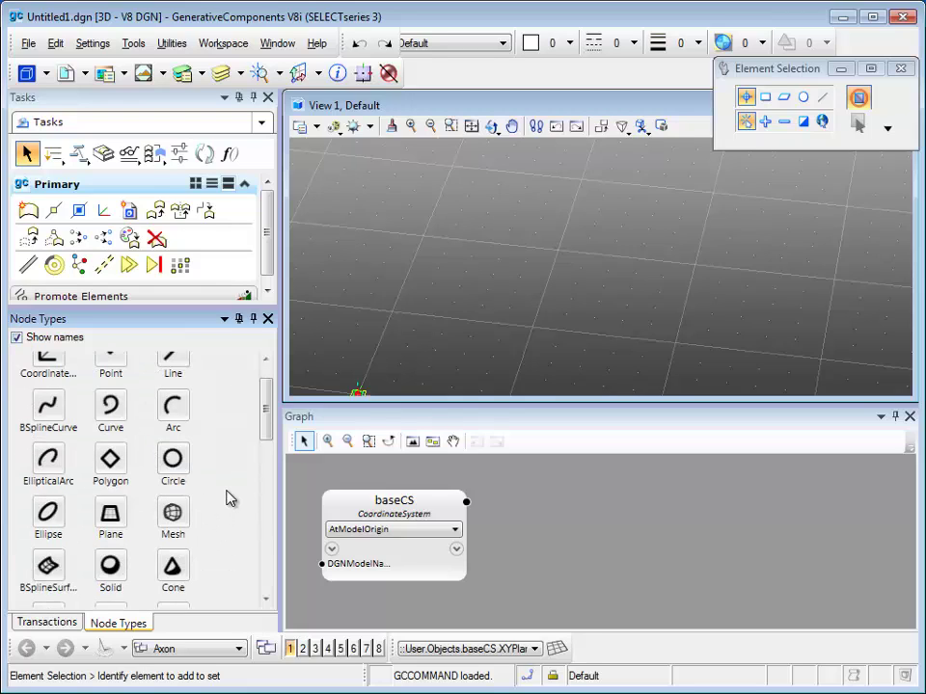
pyautogui.scroll(-3, 230, 498)
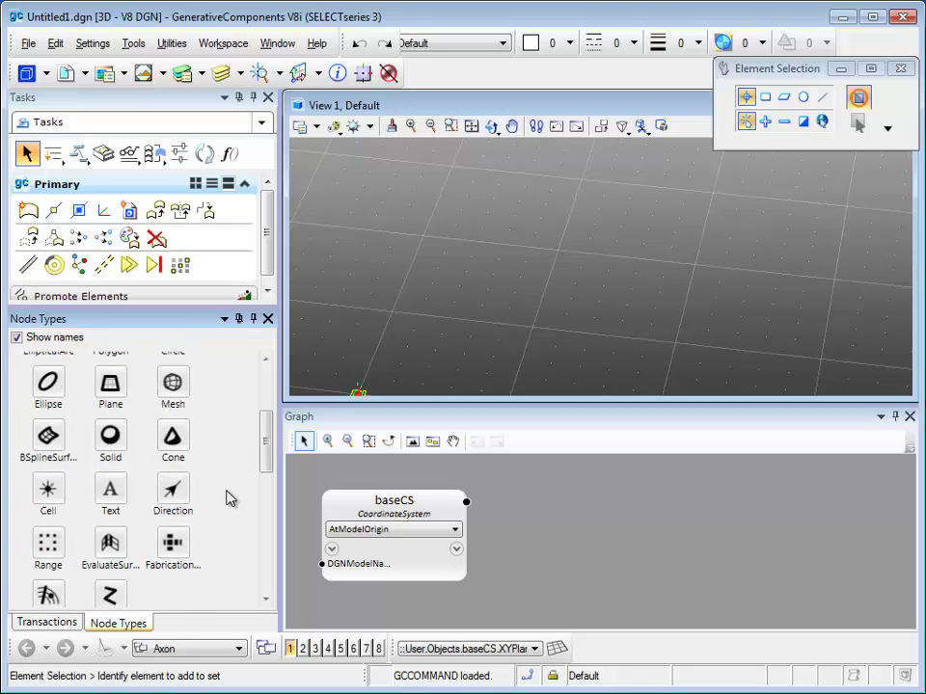
pyautogui.scroll(-1, 229, 498)
pyautogui.scroll(-3, 230, 499)
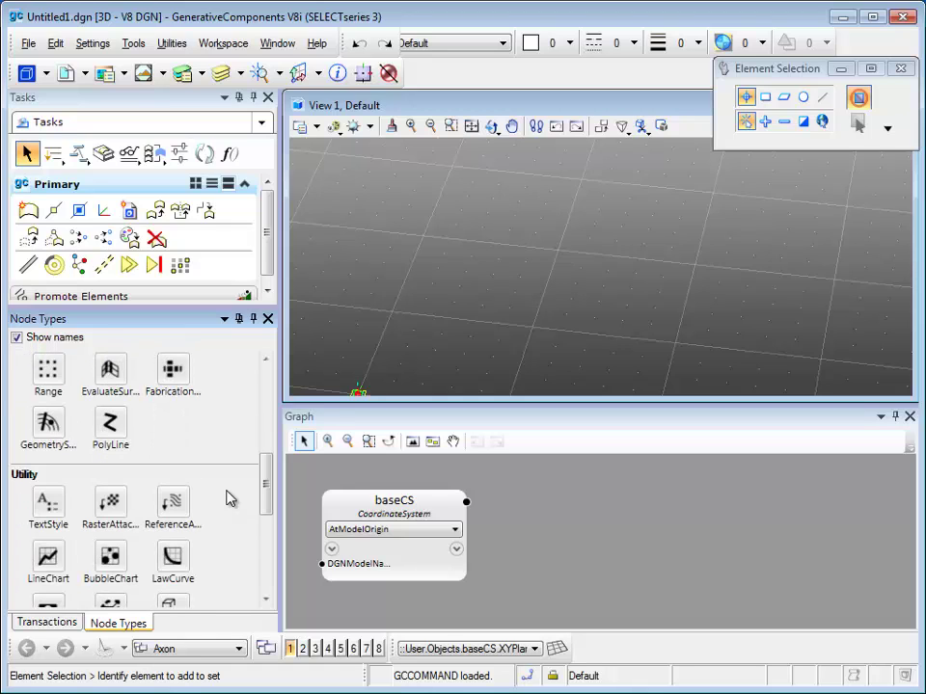
pyautogui.scroll(8, 229, 499)
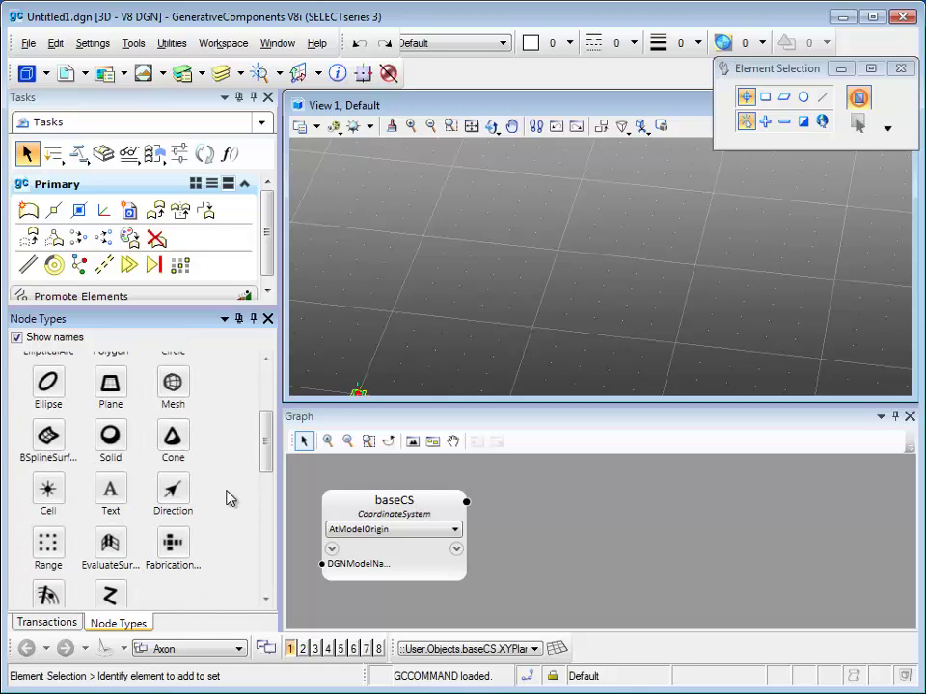
pyautogui.click(16, 337)
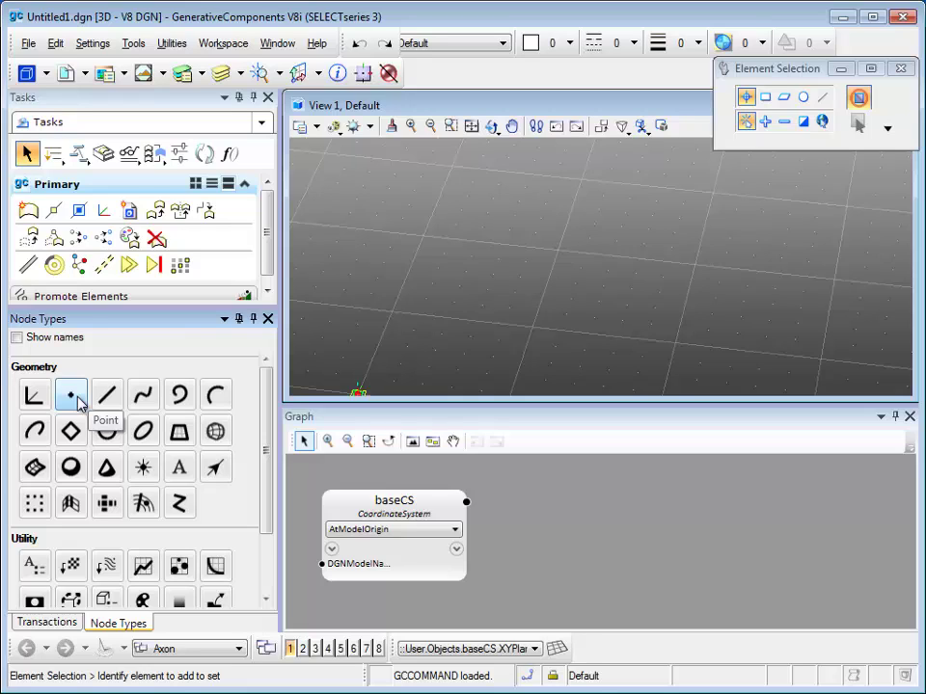
# Place point01 near the centre of the base plane and check its ZTranslation
pyautogui.click(54, 210)
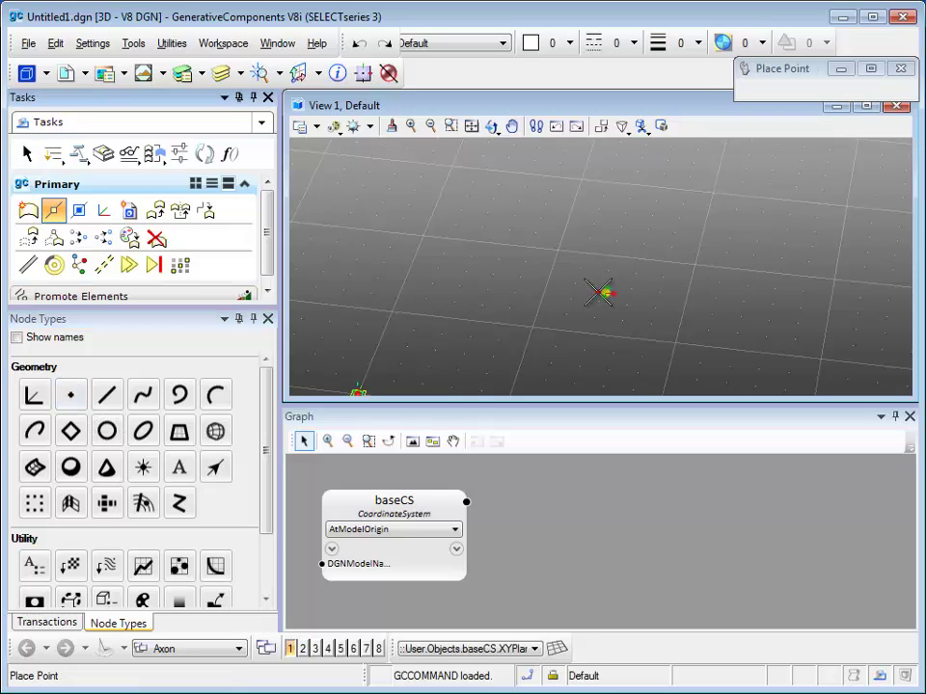
pyautogui.click(476, 265)
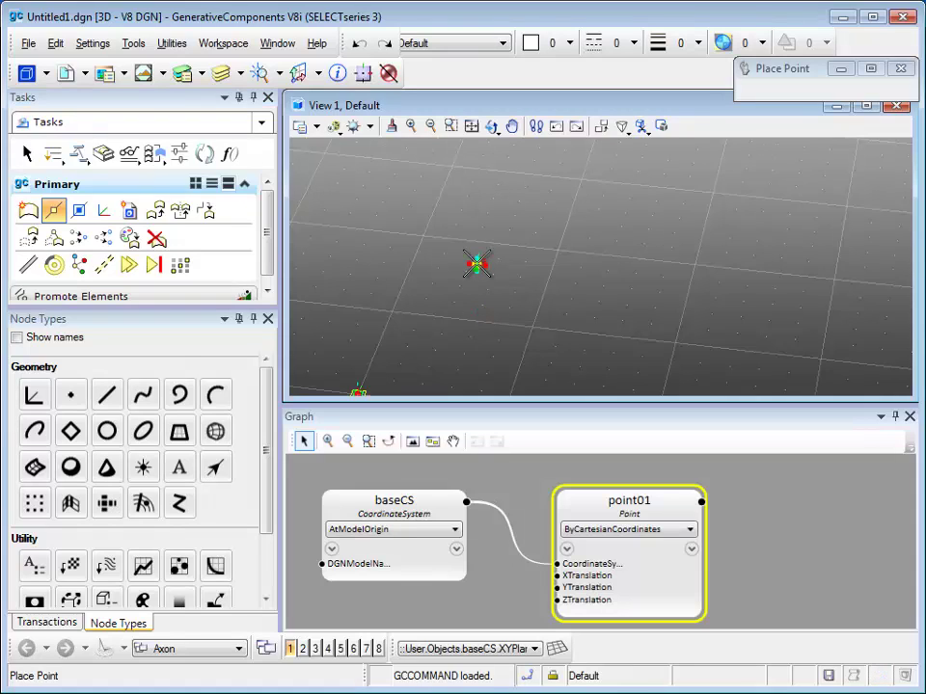
pyautogui.rightClick(477, 264)
pyautogui.click(563, 601)
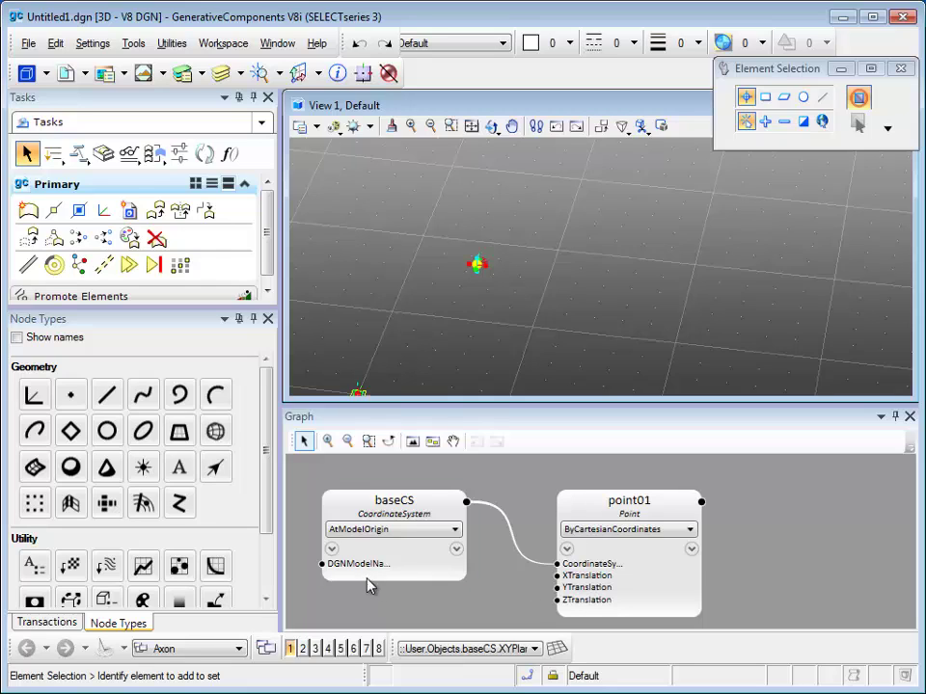
pyautogui.click(76, 399)
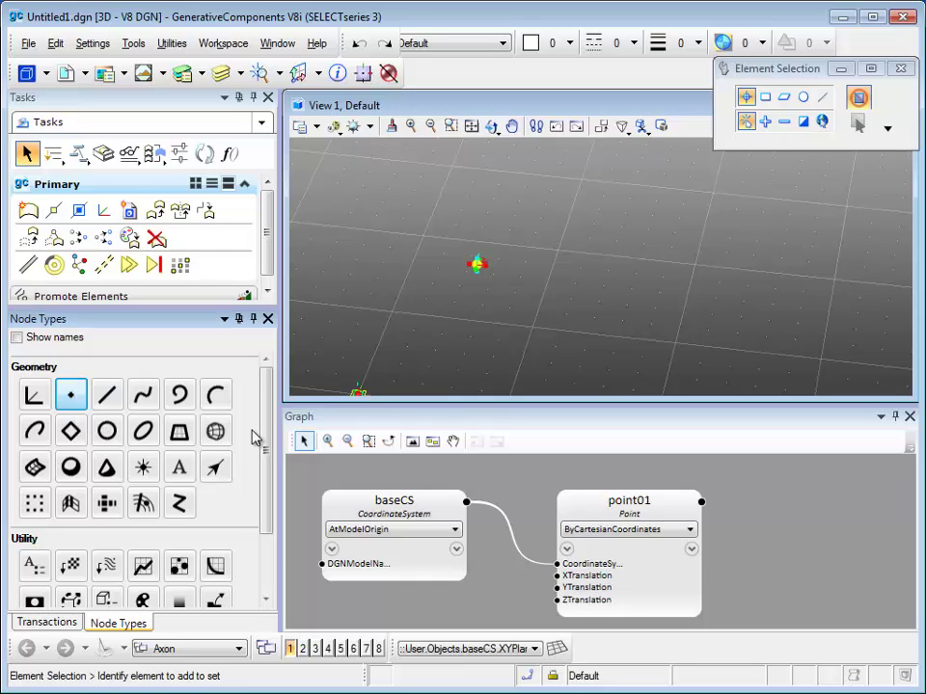
pyautogui.click(581, 503)
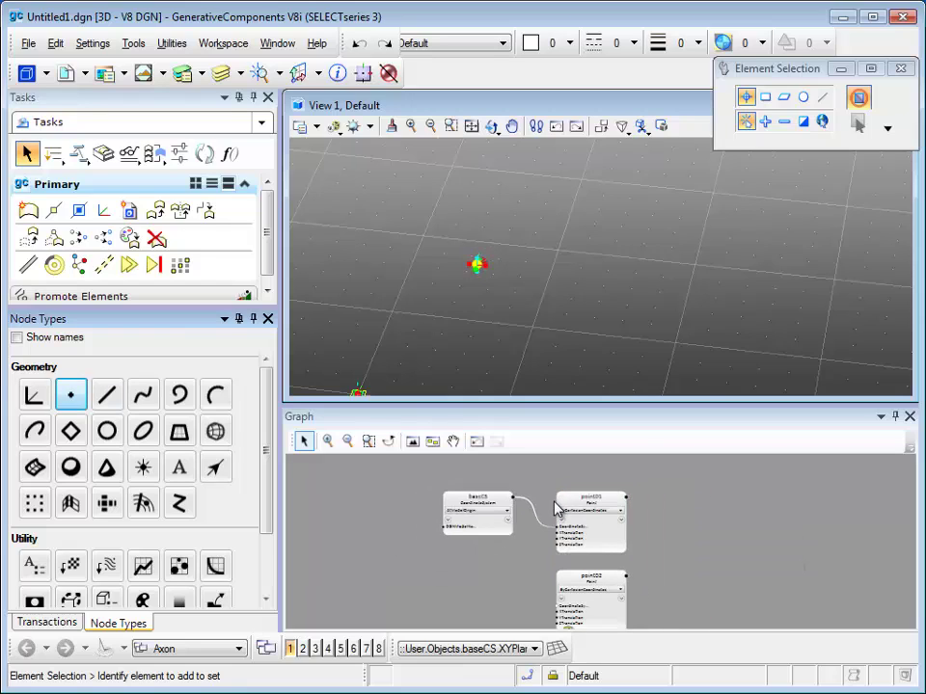
pyautogui.click(564, 517)
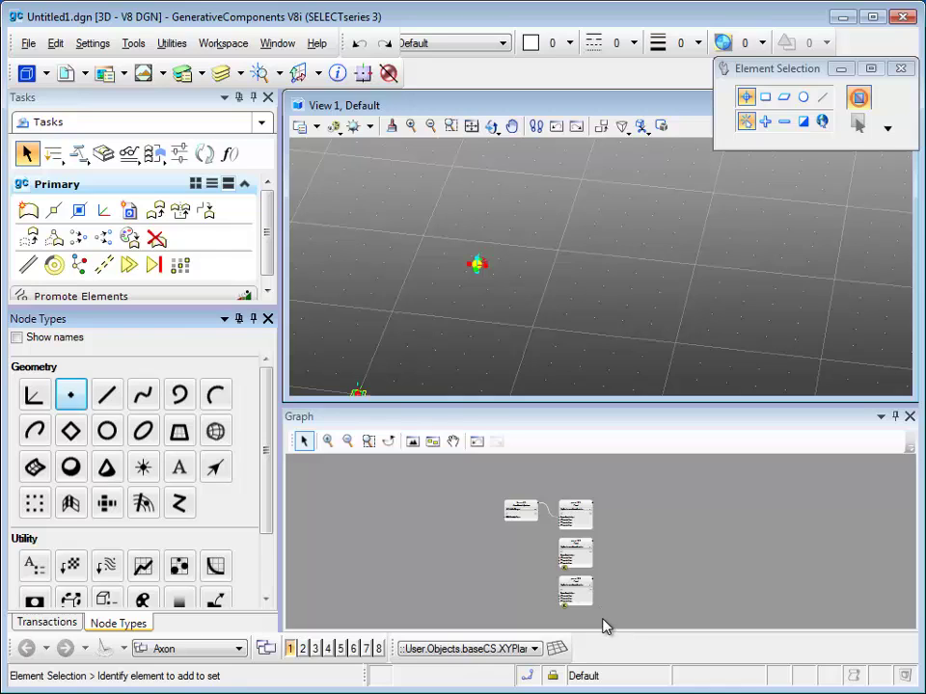
pyautogui.moveTo(602, 614); pyautogui.dragTo(560, 559)
pyautogui.rightClick(585, 560)
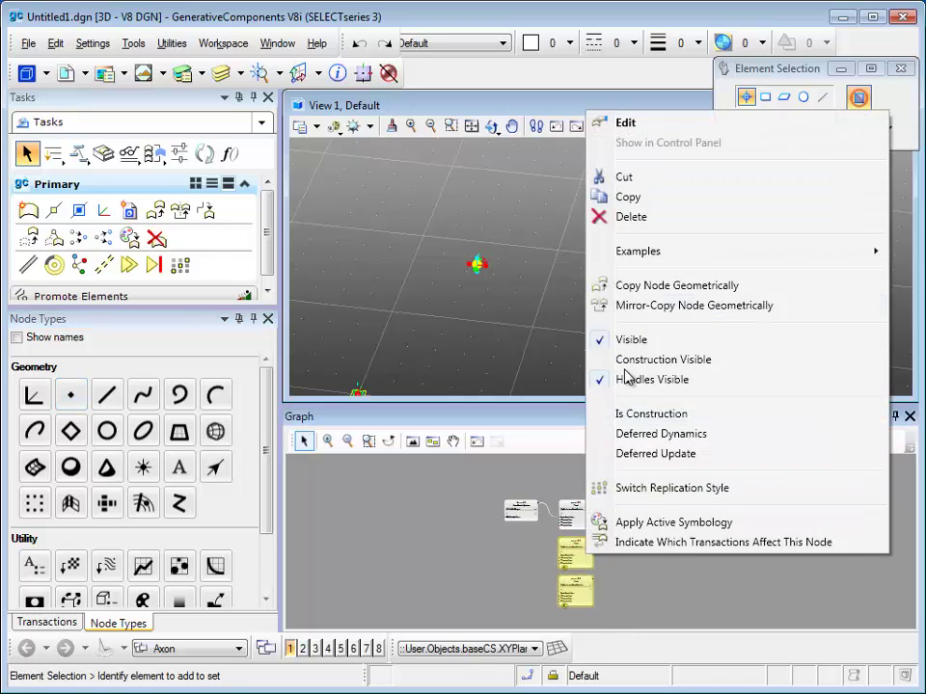
pyautogui.click(633, 221)
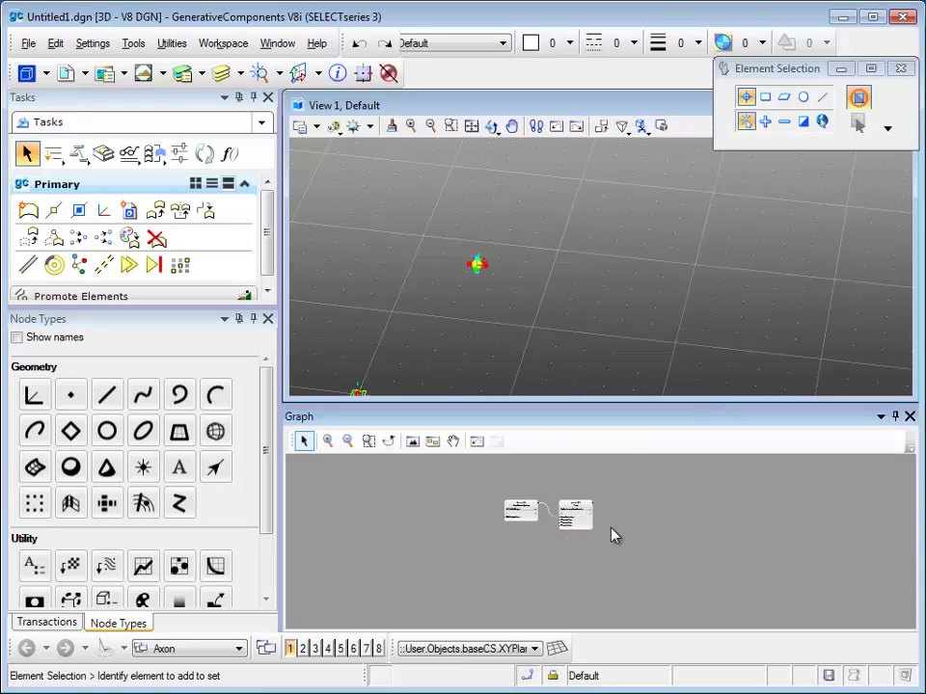
pyautogui.scroll(4, 613, 536)
pyautogui.moveTo(608, 501); pyautogui.dragTo(593, 505, button='middle')
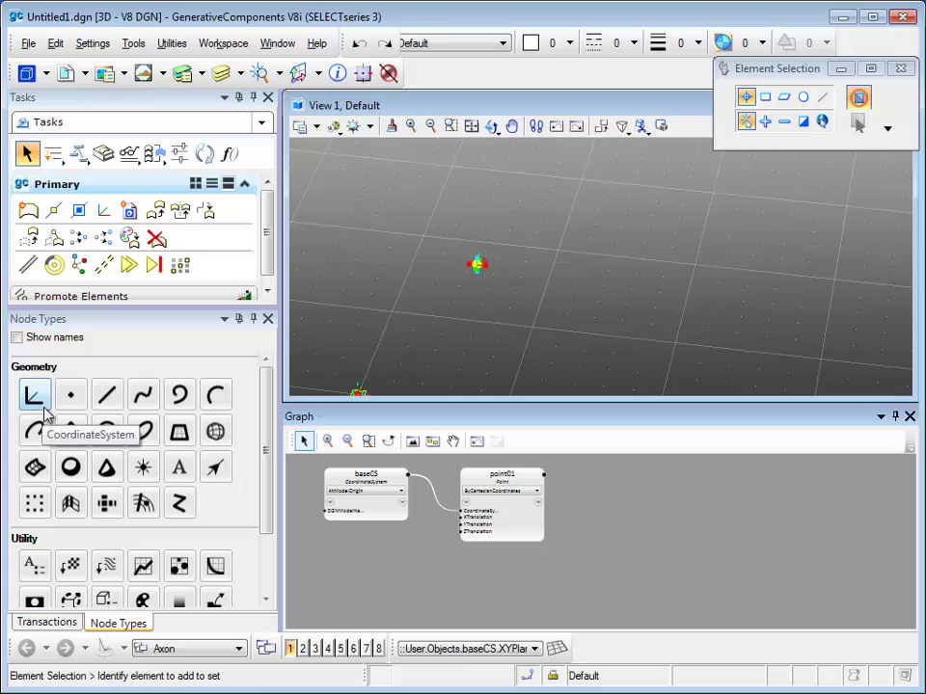
pyautogui.scroll(3, 491, 543)
# Add a point02 Point node and connect it to baseCS
pyautogui.moveTo(531, 605); pyautogui.dragTo(624, 656, button='middle')
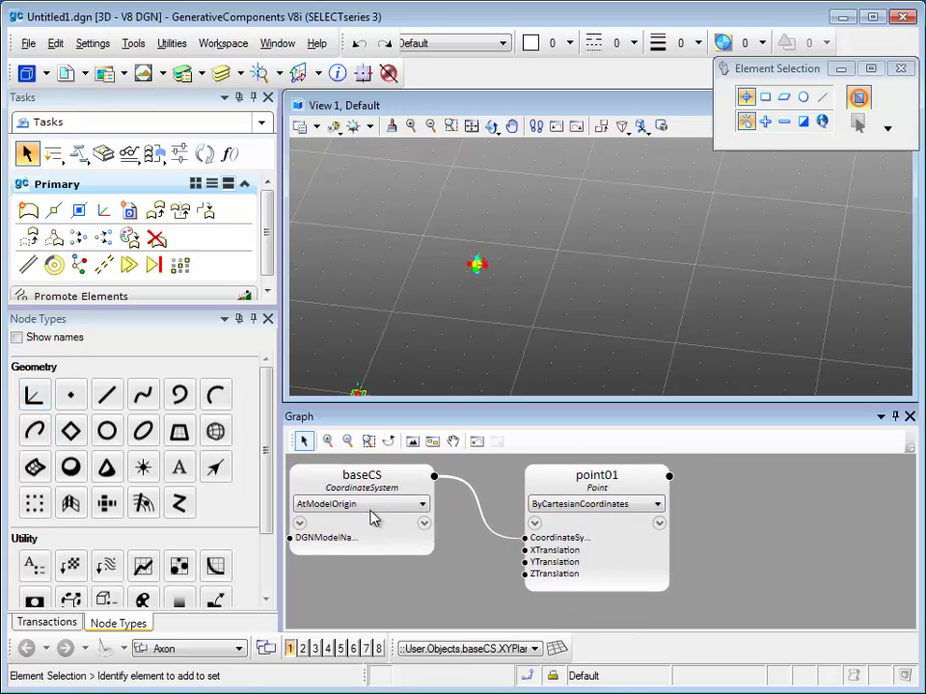
pyautogui.click(71, 397)
pyautogui.click(814, 528)
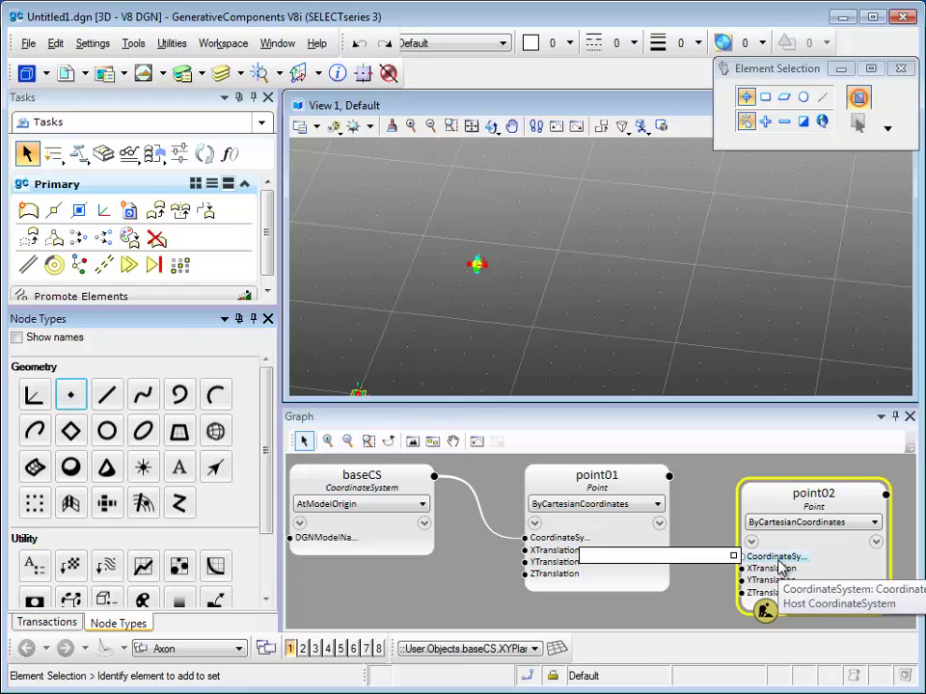
pyautogui.moveTo(785, 559); pyautogui.dragTo(428, 479)
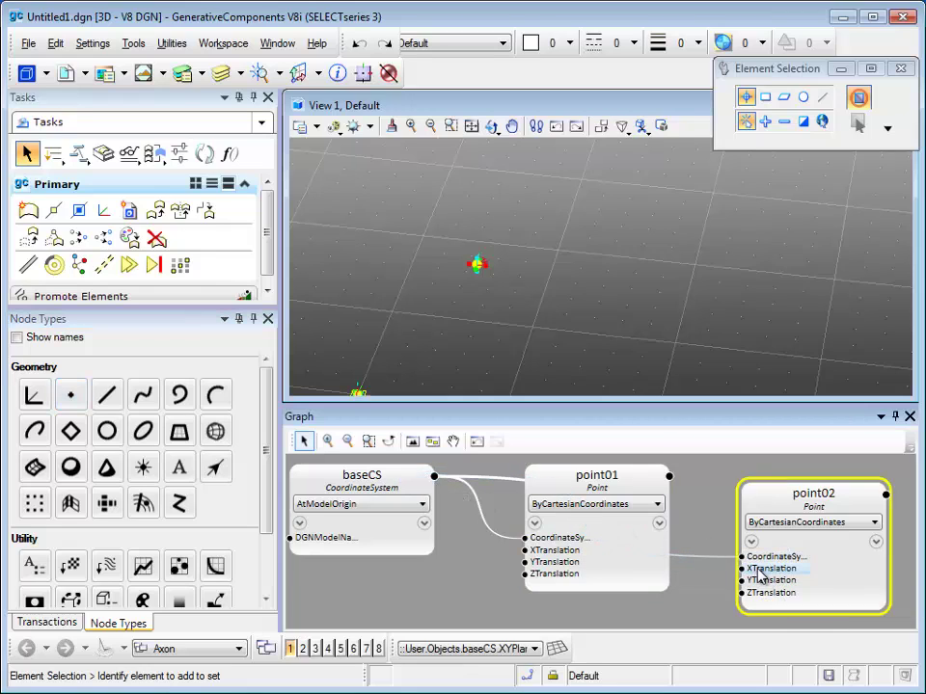
# Set point02's YTranslation to 5 and select the node
pyautogui.moveTo(794, 573)
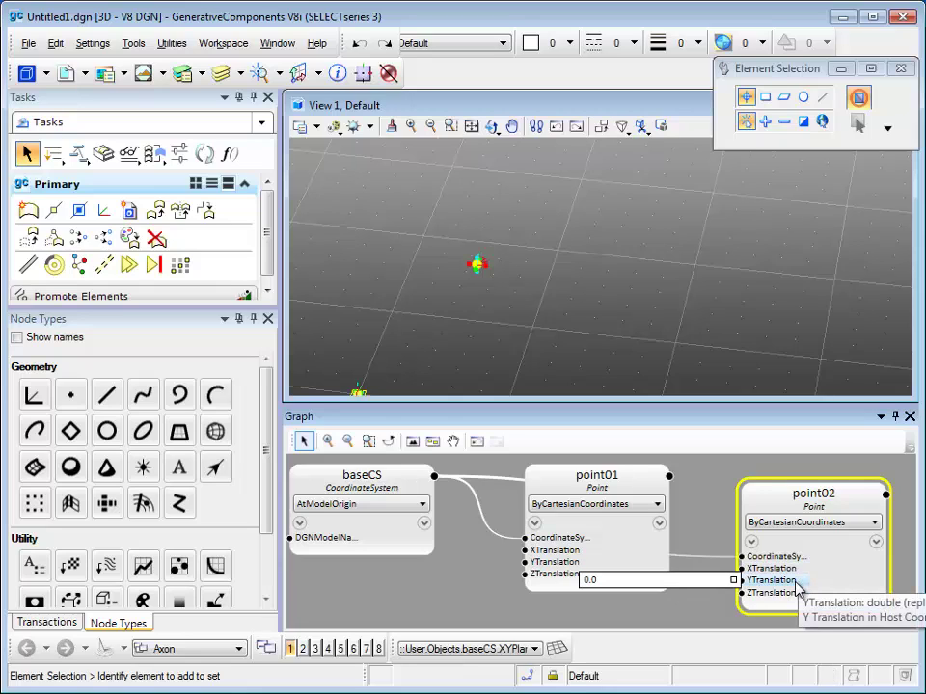
pyautogui.click(721, 580)
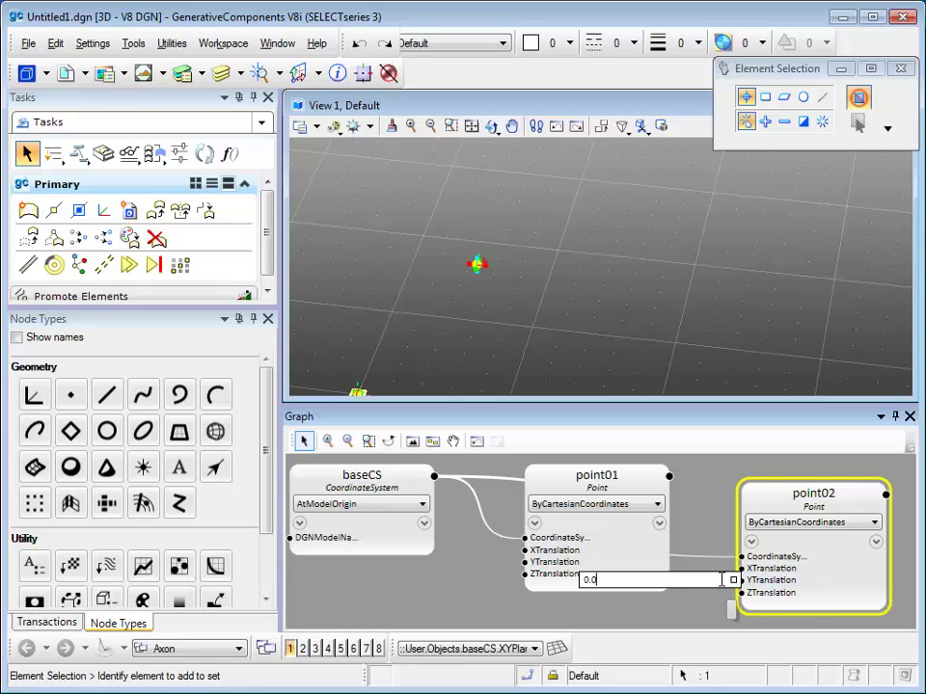
pyautogui.doubleClick(590, 579)
pyautogui.write('5')
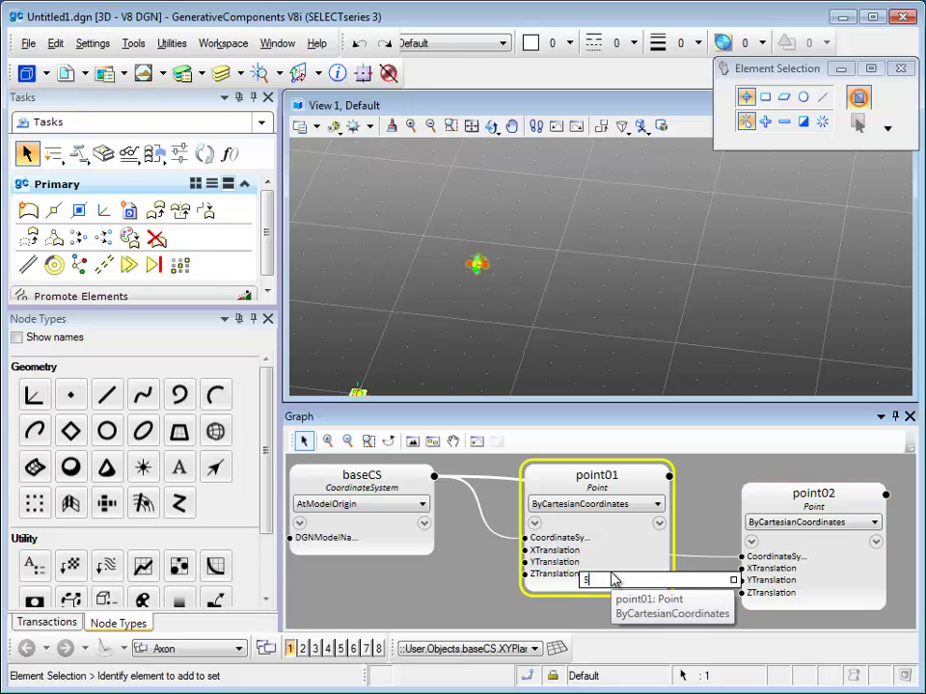
pyautogui.press('Return')
pyautogui.click(837, 602)
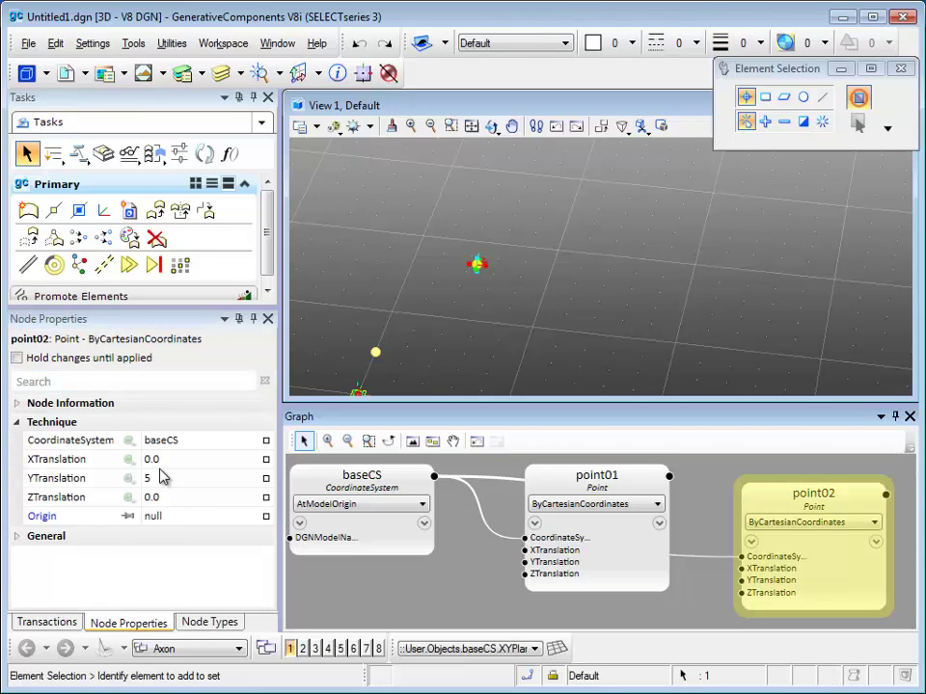
# Change point02's XTranslation value from 0.0 to 3 in Node Properties
pyautogui.click(162, 463)
pyautogui.doubleClick(154, 460)
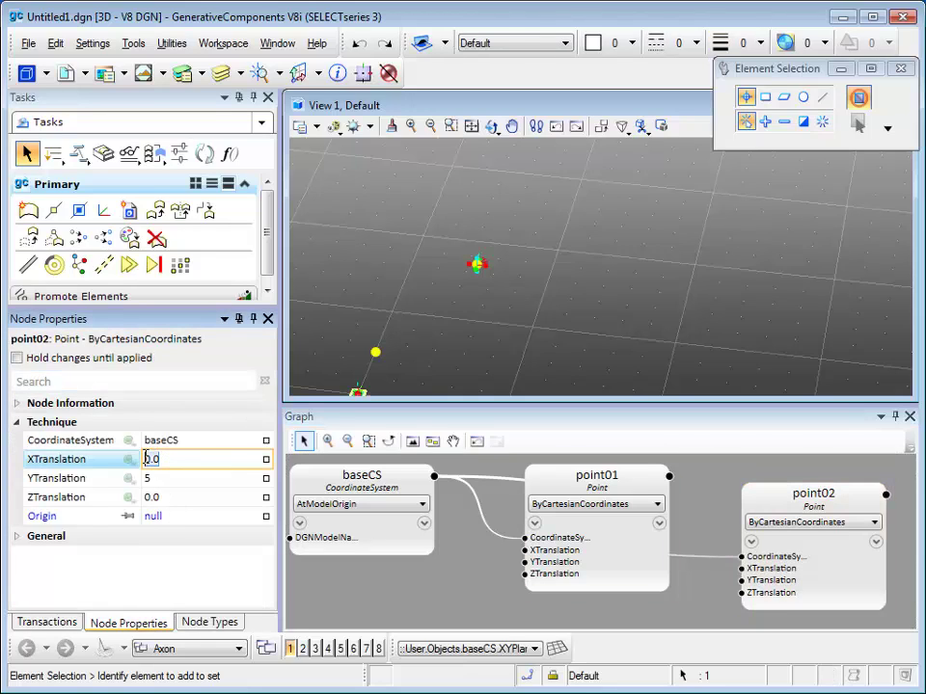
pyautogui.write('3')
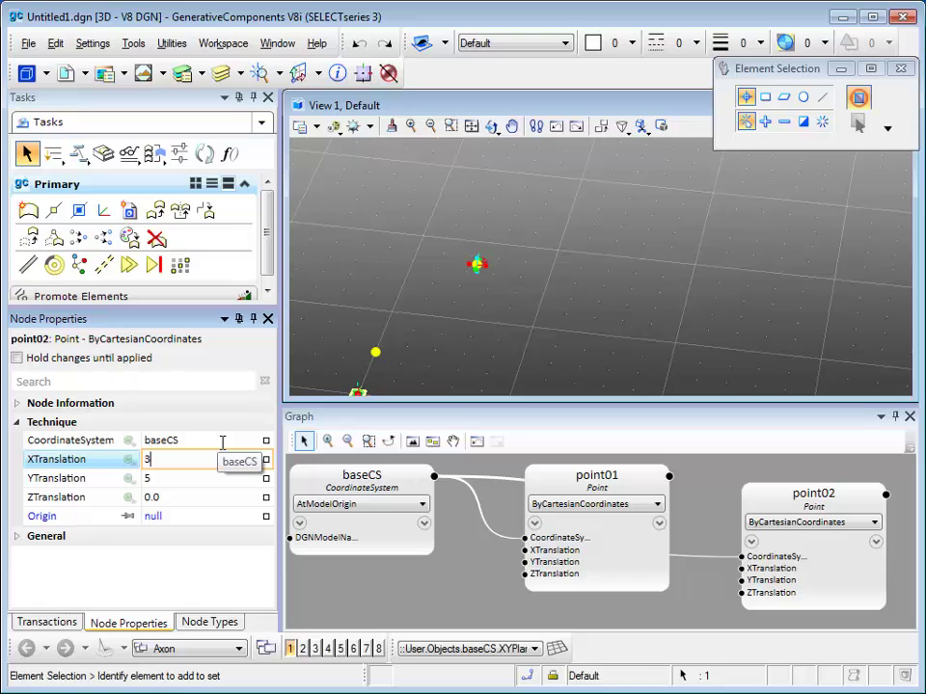
pyautogui.press('Return')
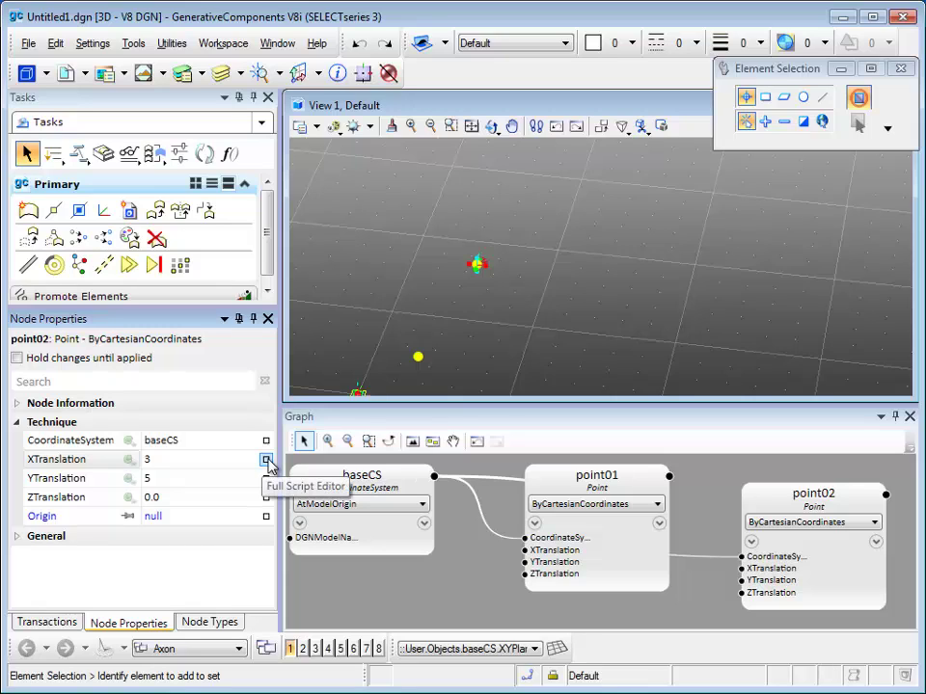
# Replace XTranslation's 3 with Series(1,20,2) in the enlarged Full Script Editor
pyautogui.click(266, 462)
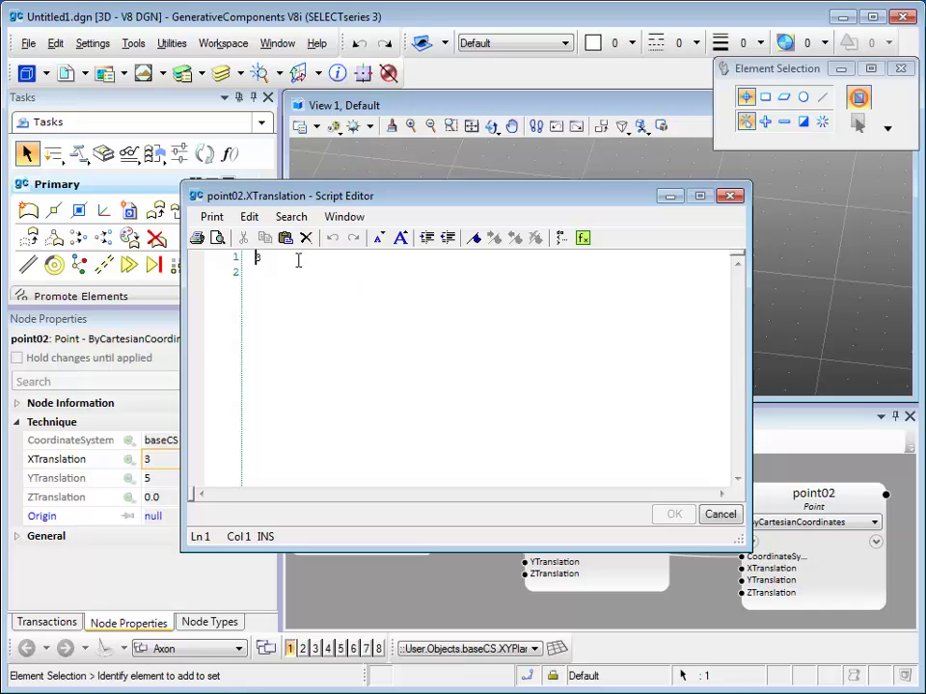
pyautogui.click(399, 240)
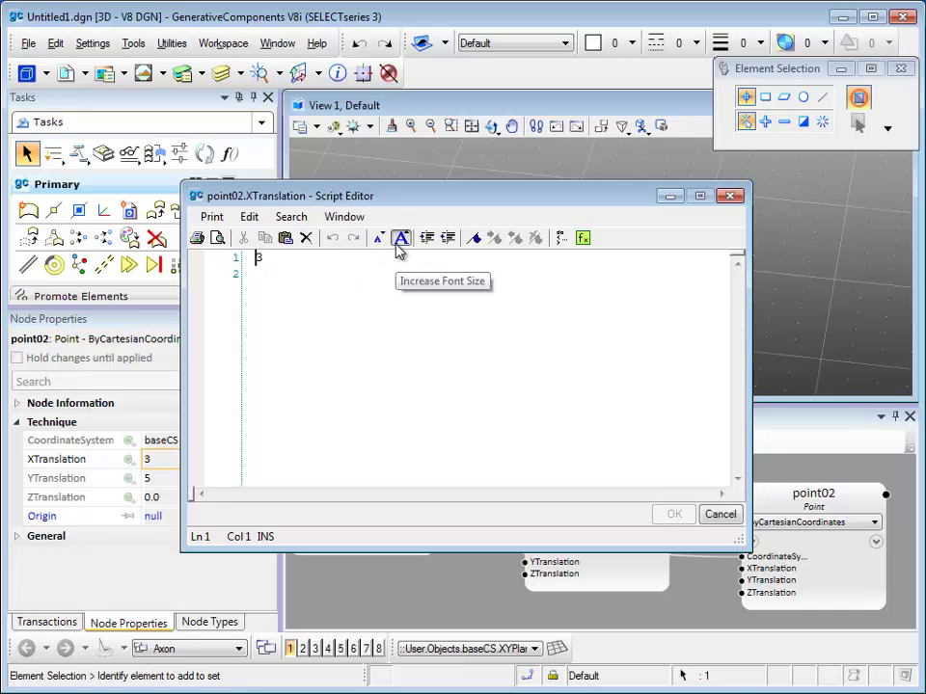
pyautogui.click(398, 240)
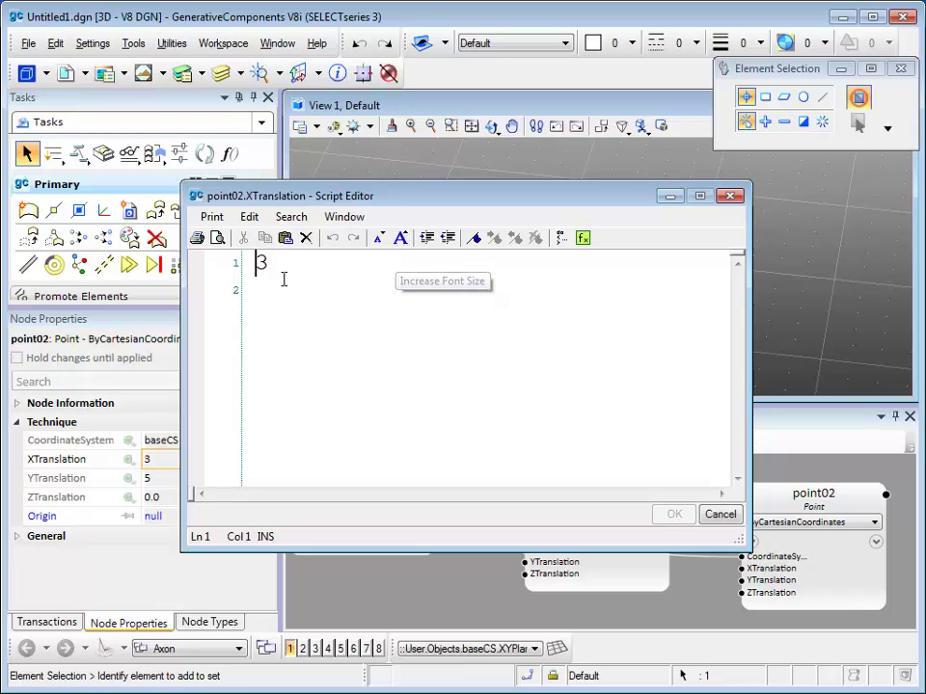
pyautogui.click(279, 262)
pyautogui.moveTo(279, 263); pyautogui.dragTo(256, 263)
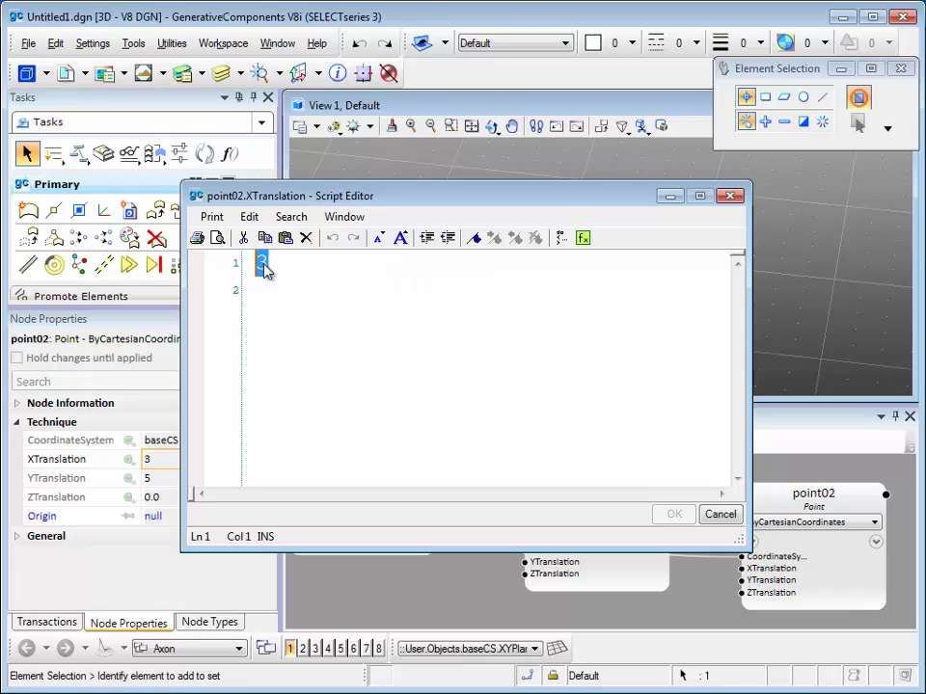
pyautogui.press('BackSpace')
pyautogui.write('Ser')
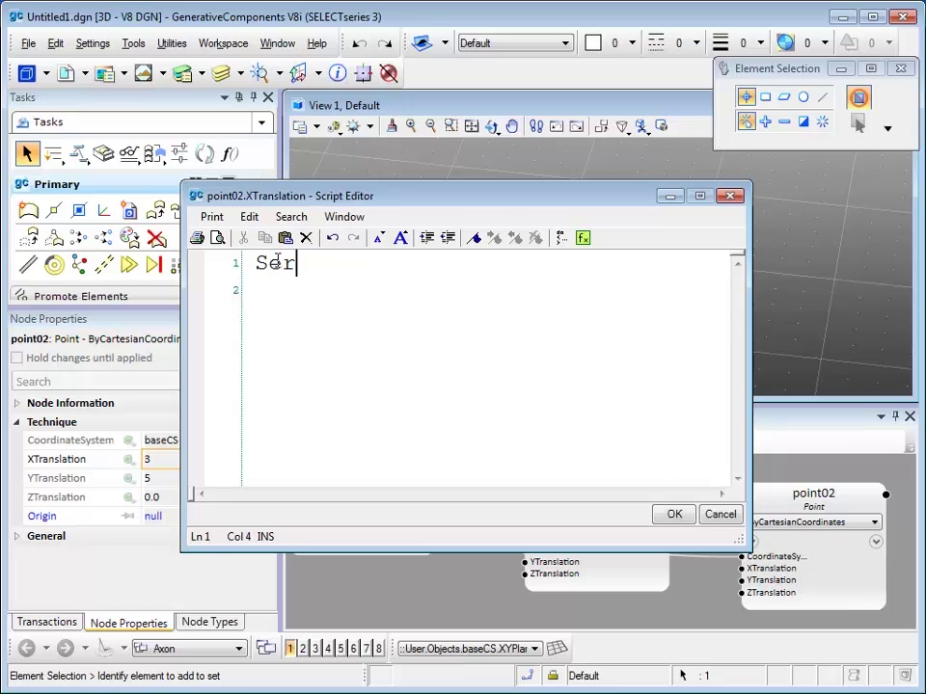
pyautogui.write('ies(')
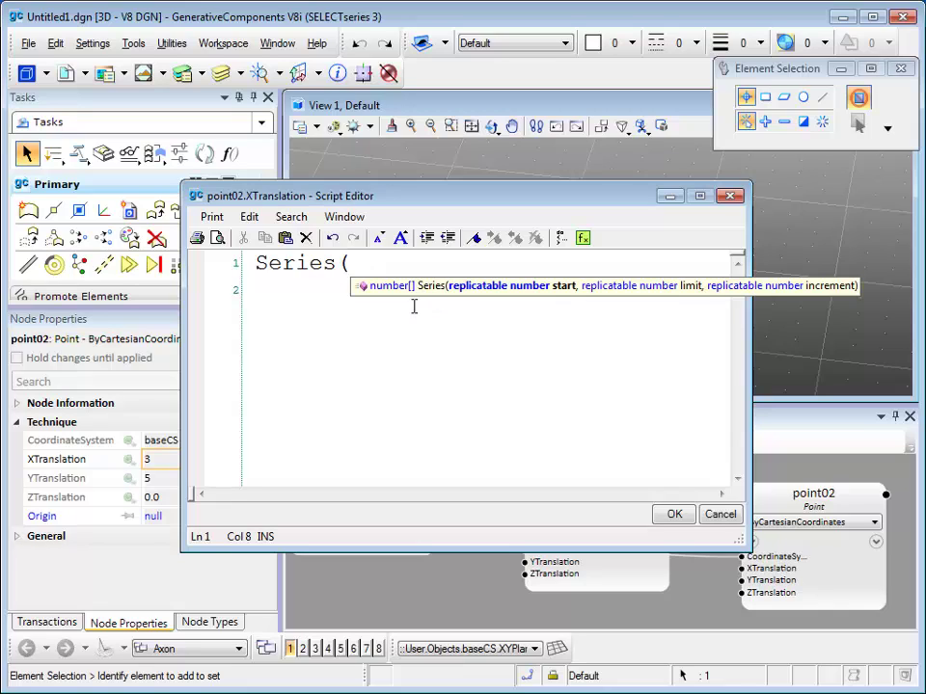
pyautogui.write('1,')
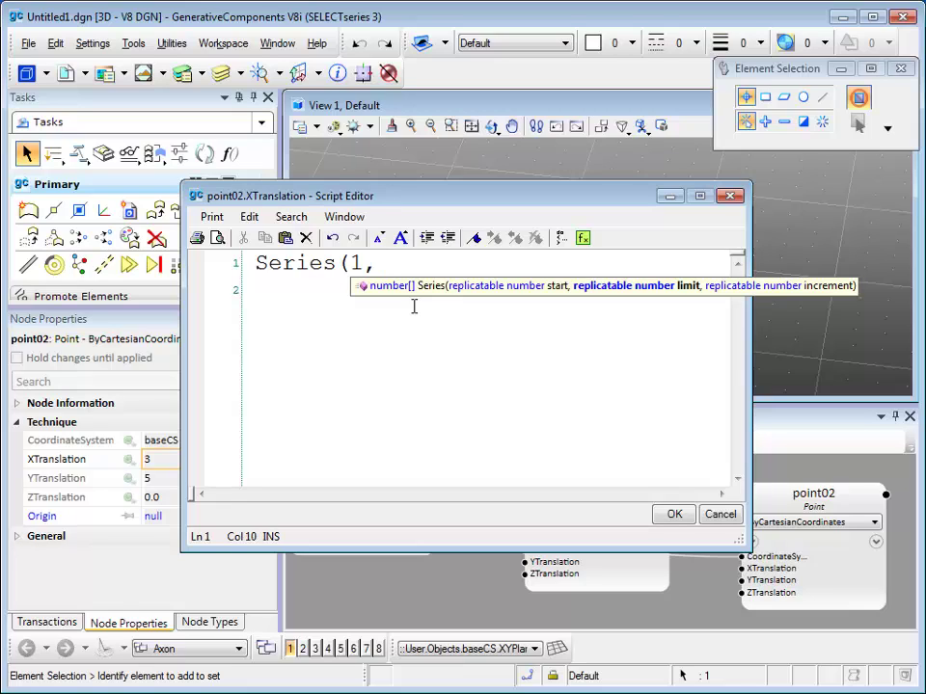
pyautogui.write('20,2)')
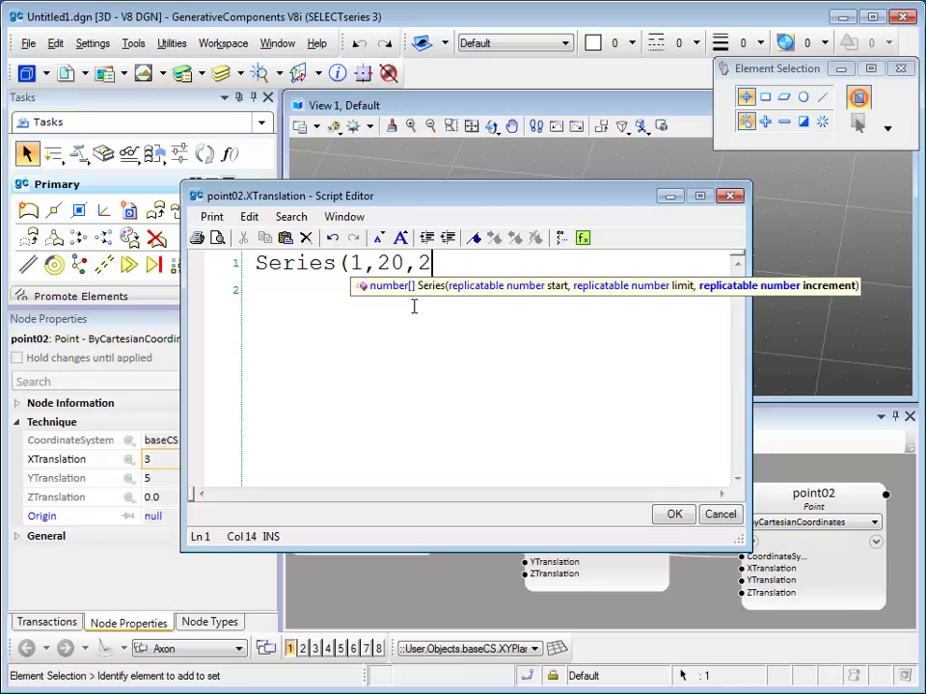
pyautogui.click(665, 516)
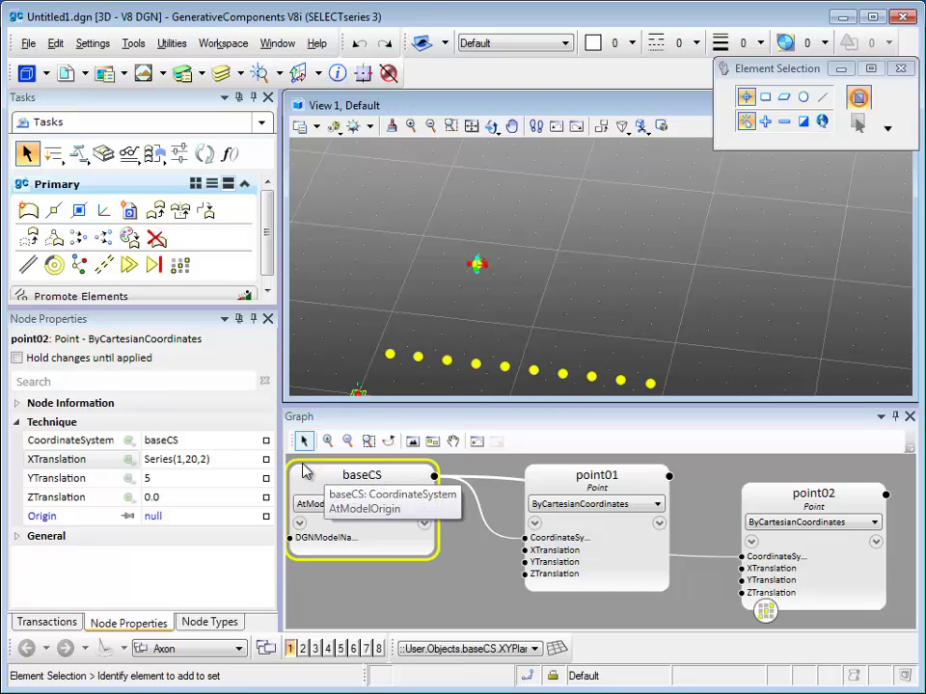
# Replace point02's YTranslation of 5 with Series(1,20,2) in the Full Script Editor
pyautogui.click(187, 478)
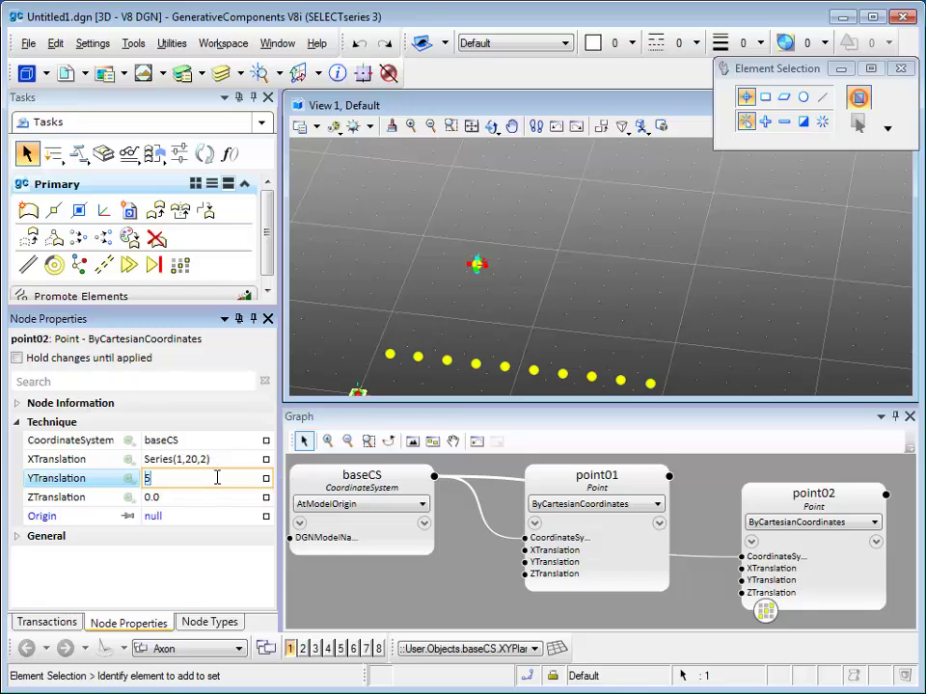
pyautogui.click(266, 480)
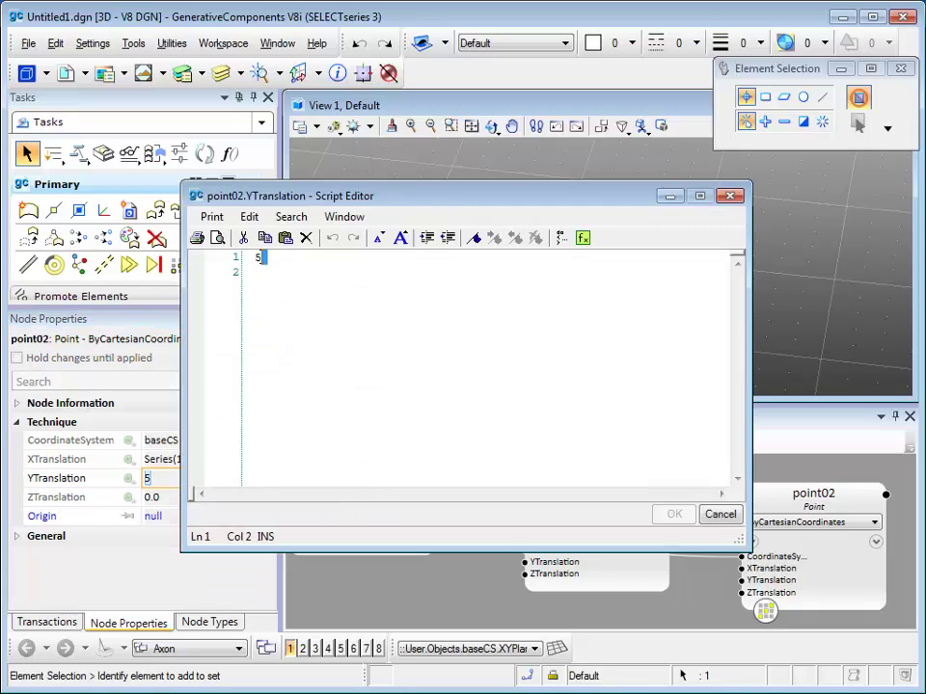
pyautogui.write('Se')
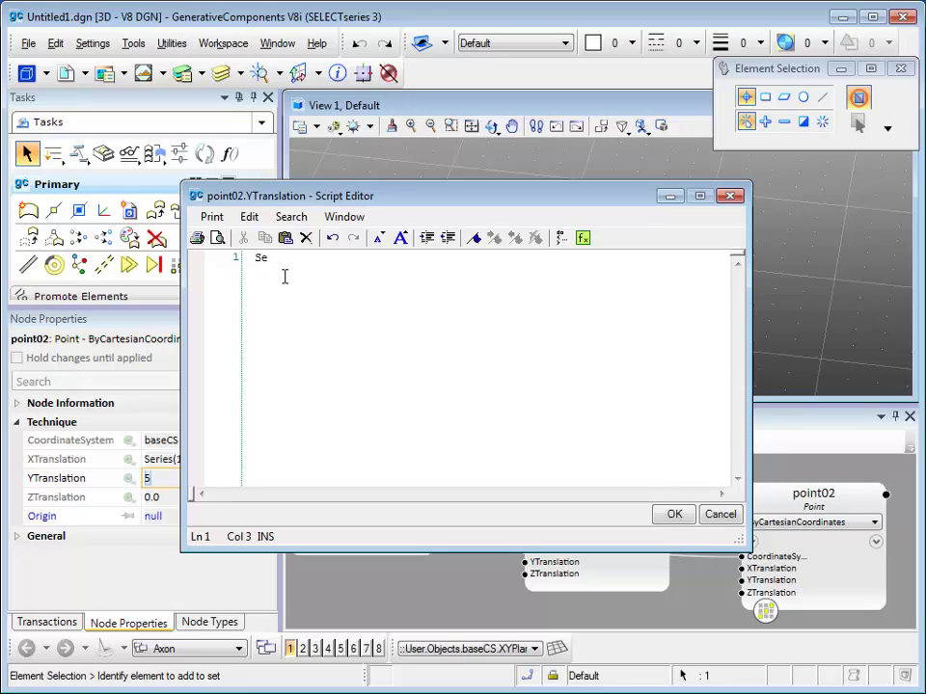
pyautogui.write('ries(')
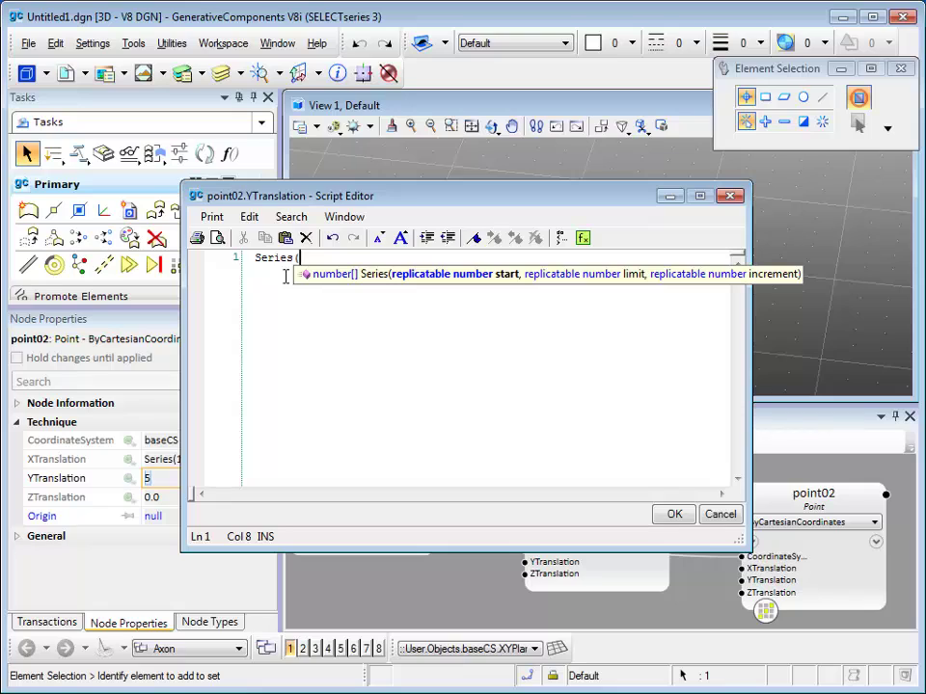
pyautogui.write('1,20')
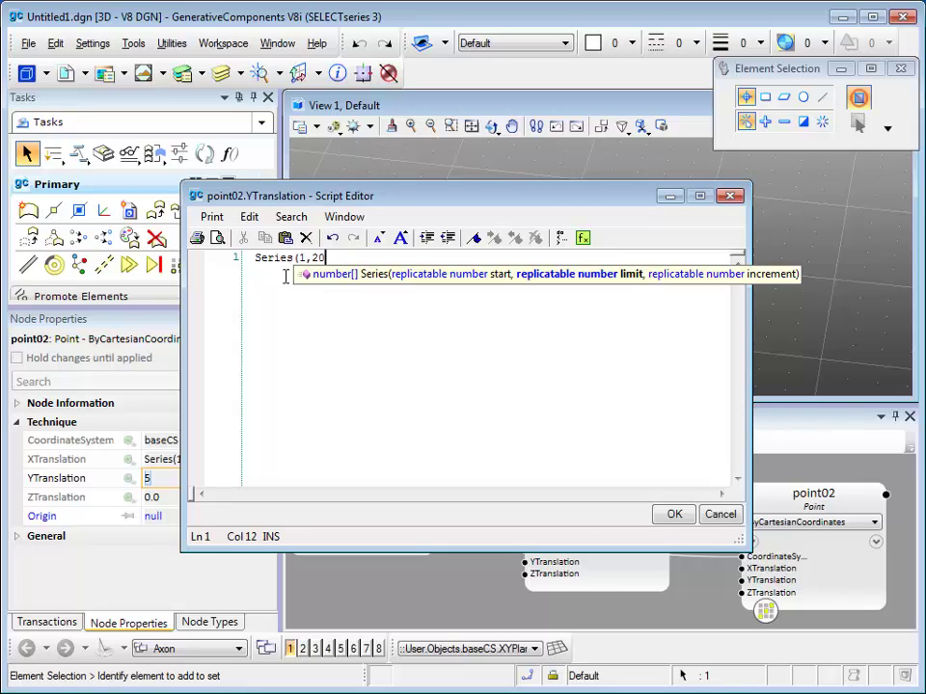
pyautogui.write(',2))')
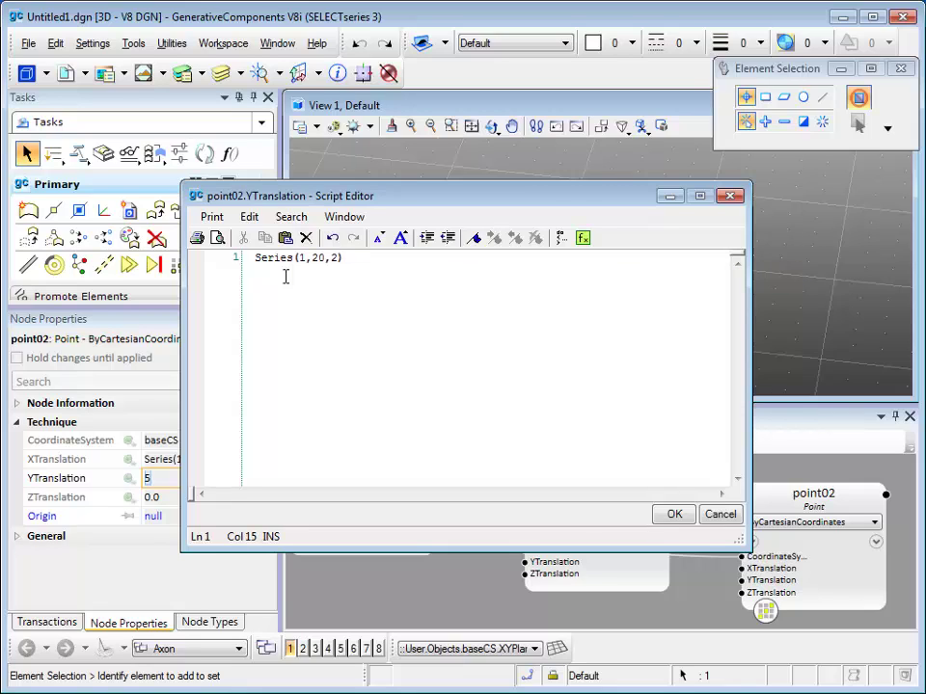
pyautogui.click(673, 514)
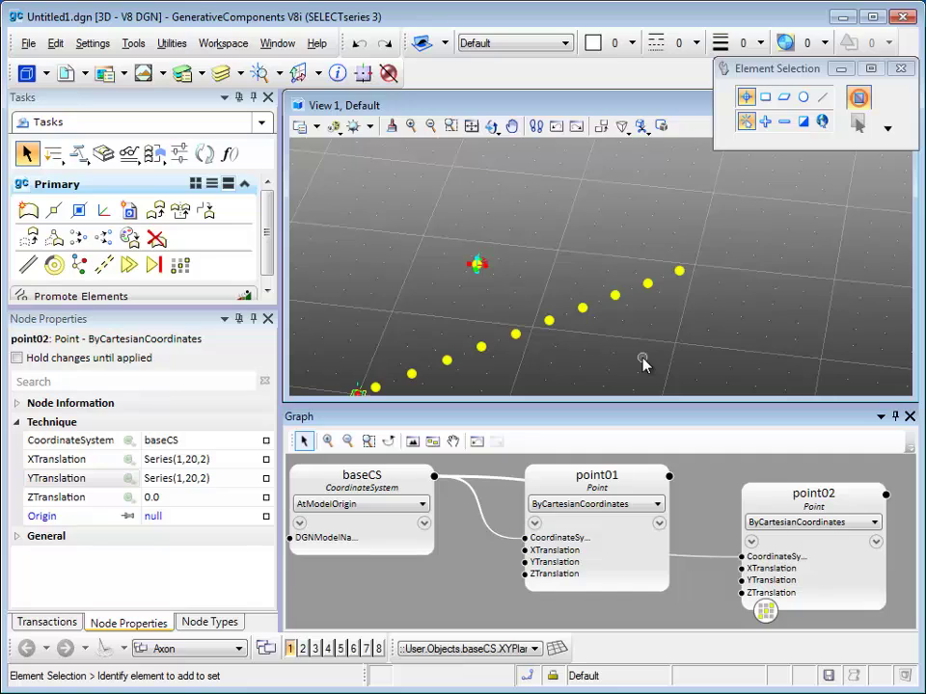
# Set point02's ZTranslation to 3 and check its ten points
pyautogui.click(159, 496)
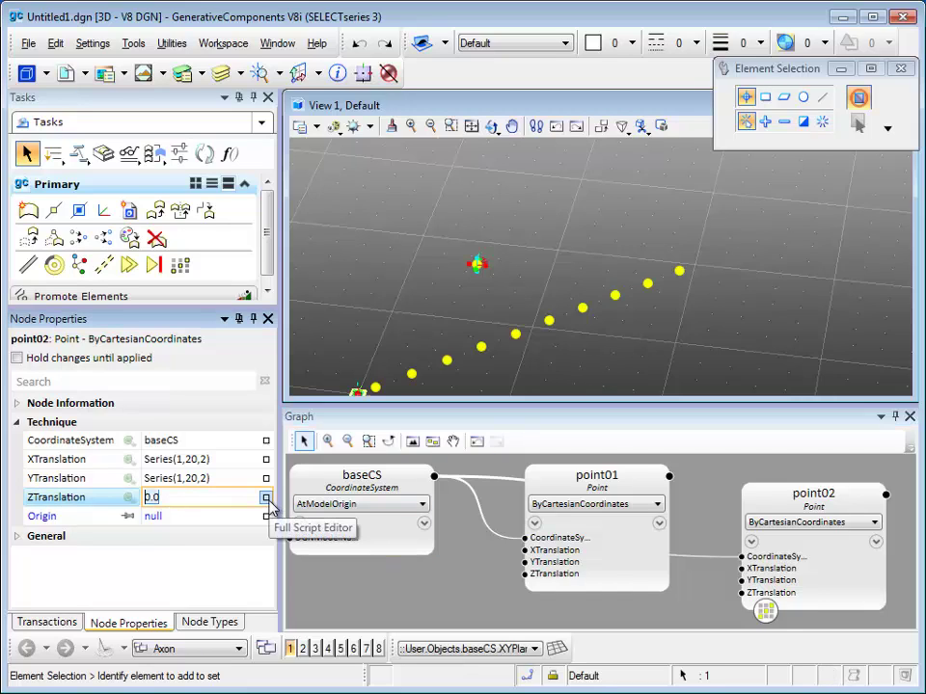
pyautogui.write('3')
pyautogui.press('Return')
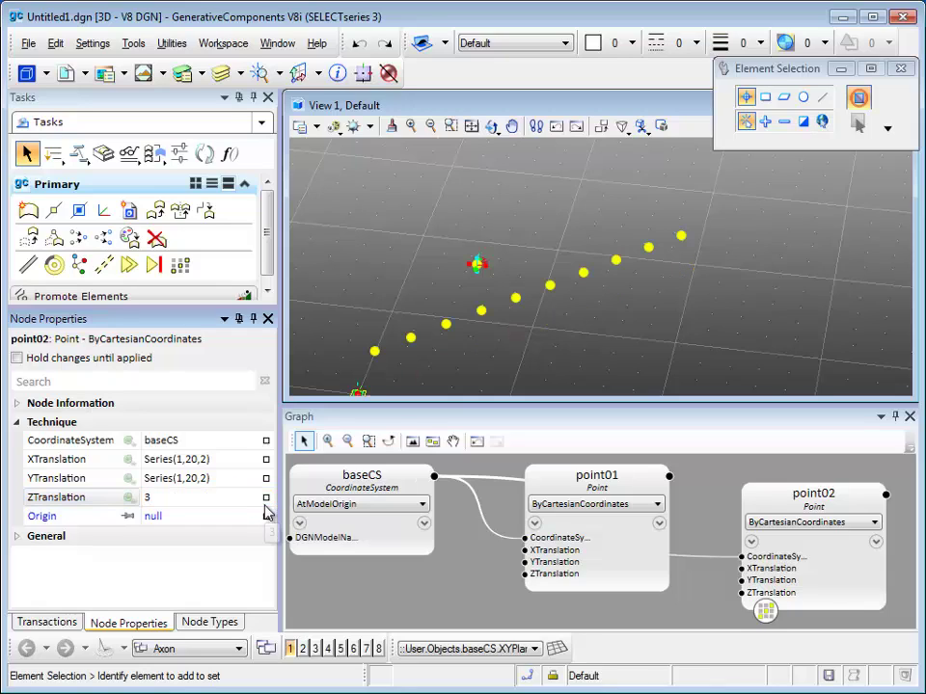
pyautogui.click(870, 607)
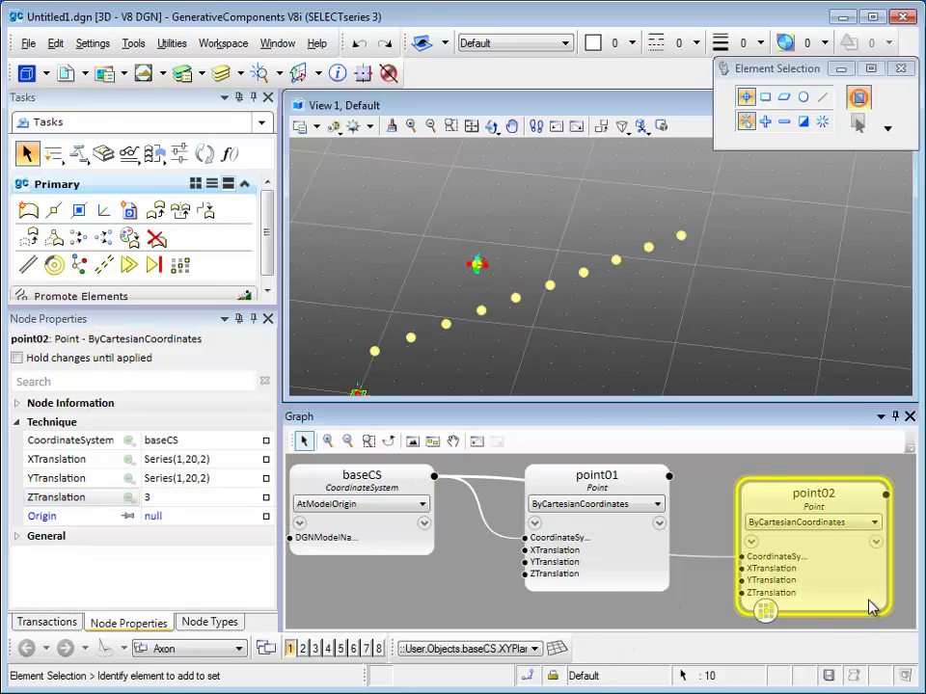
pyautogui.click(701, 609)
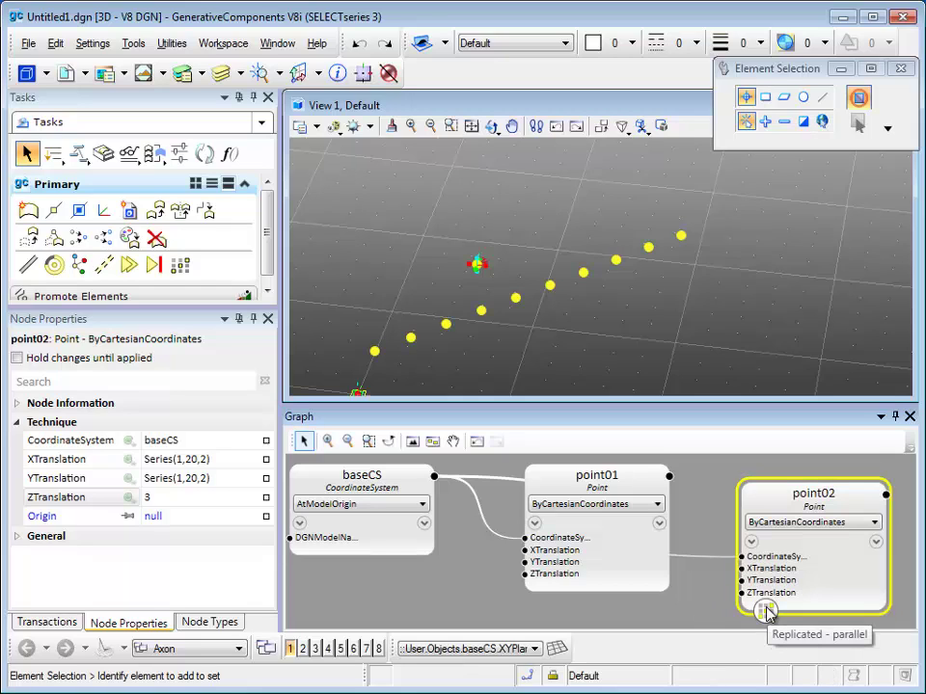
# Toggle point02's replication style to turn the row into a 10×10 grid
pyautogui.click(180, 273)
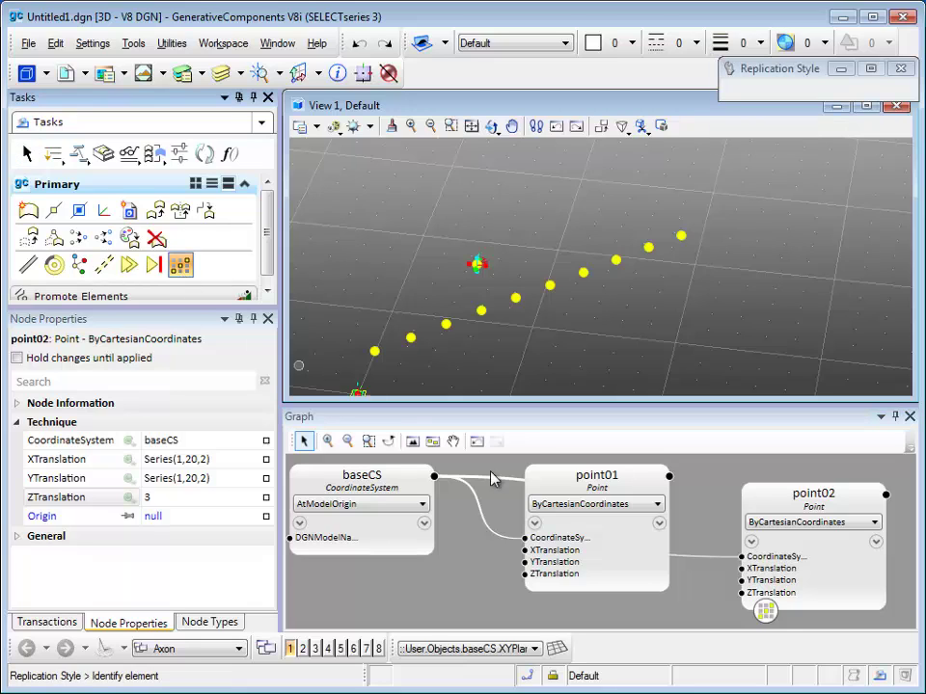
pyautogui.click(835, 592)
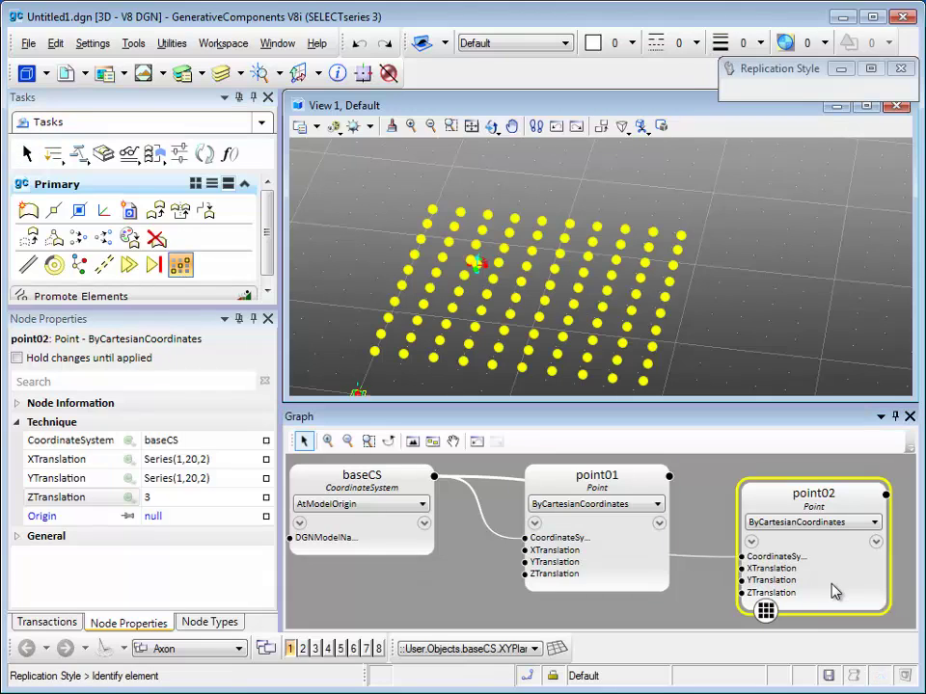
pyautogui.rightClick(712, 602)
pyautogui.click(692, 575)
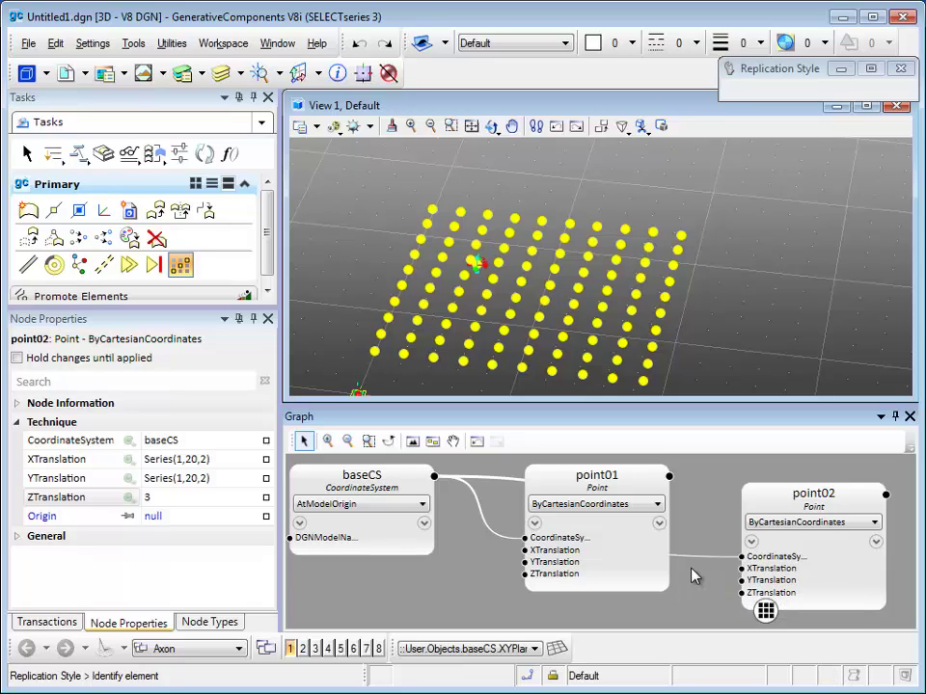
pyautogui.moveTo(692, 575)
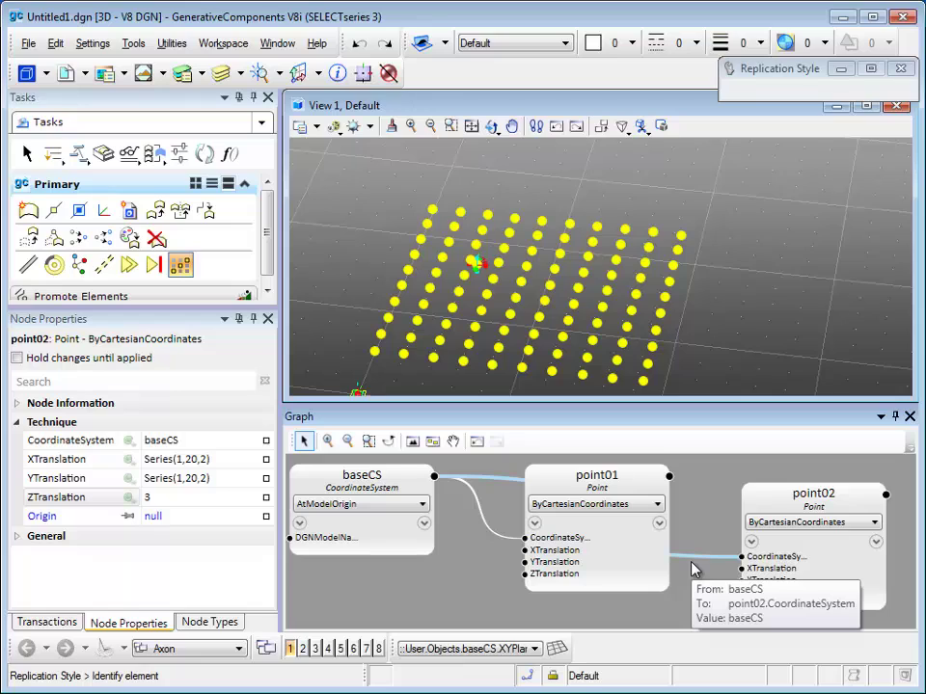
# Record the graph changes as transaction 1, 'Add point01, point02; change baseCS'
pyautogui.click(27, 153)
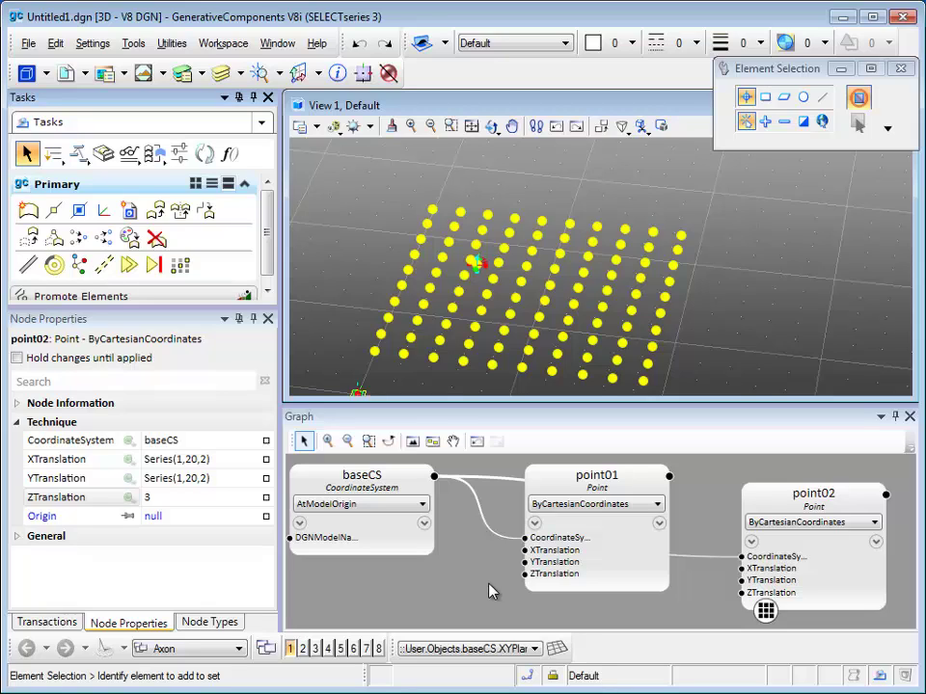
pyautogui.click(205, 624)
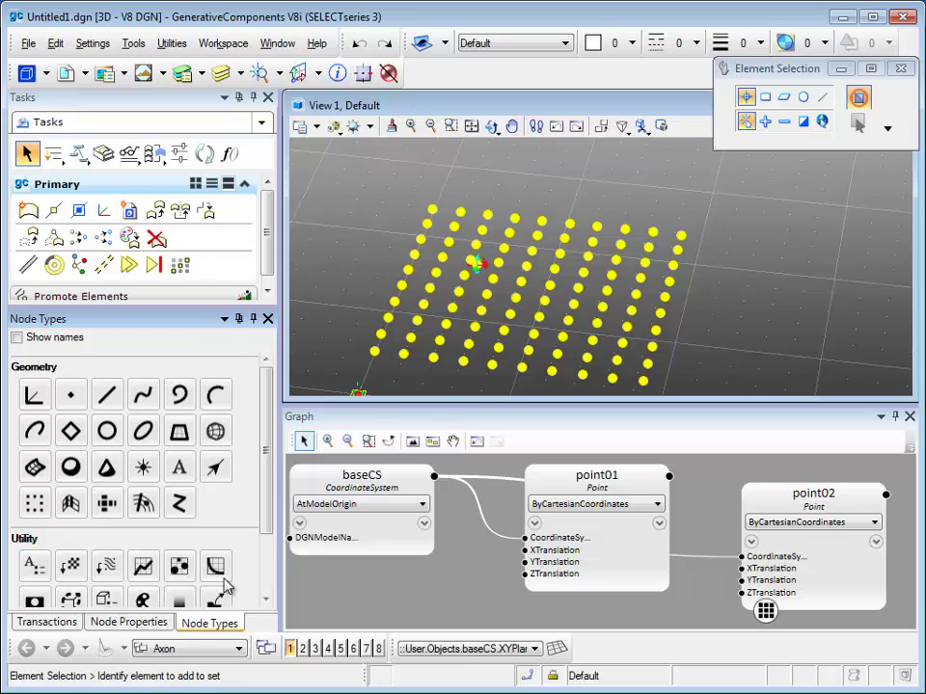
pyautogui.scroll(-2, 266, 454)
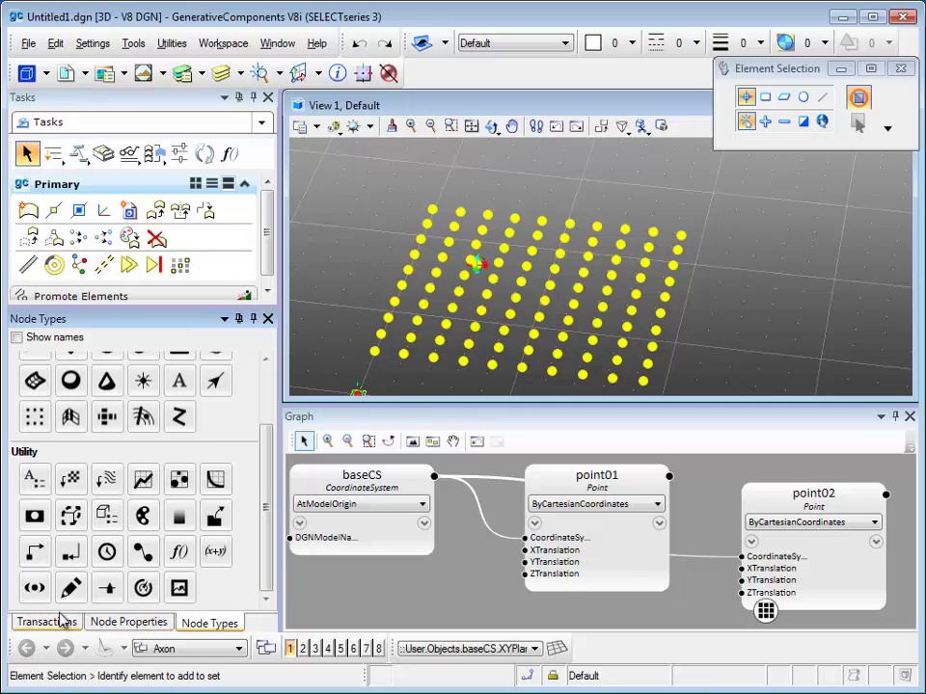
pyautogui.click(32, 623)
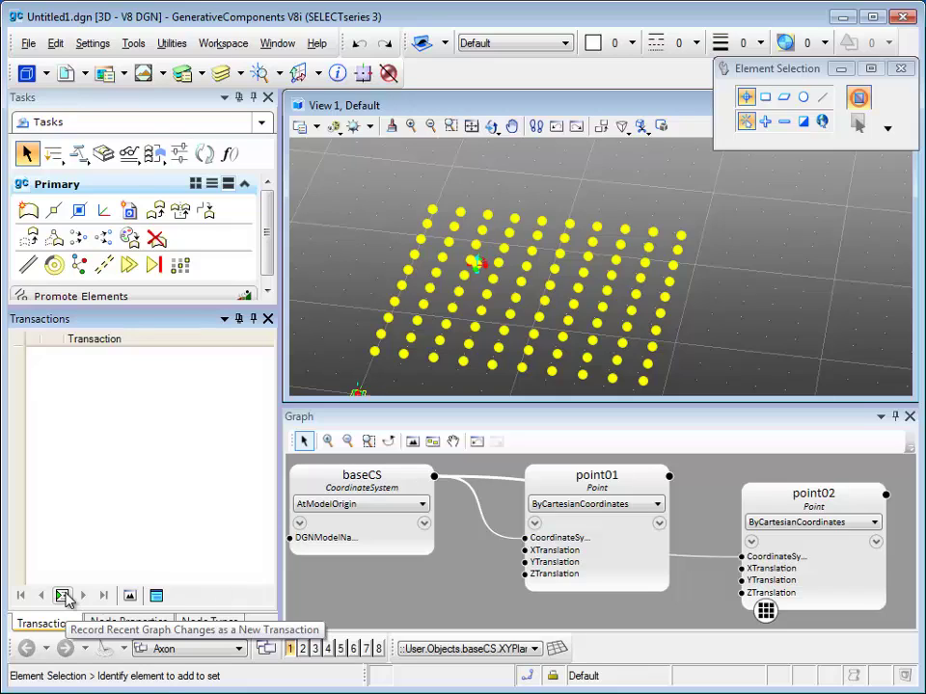
pyautogui.click(64, 595)
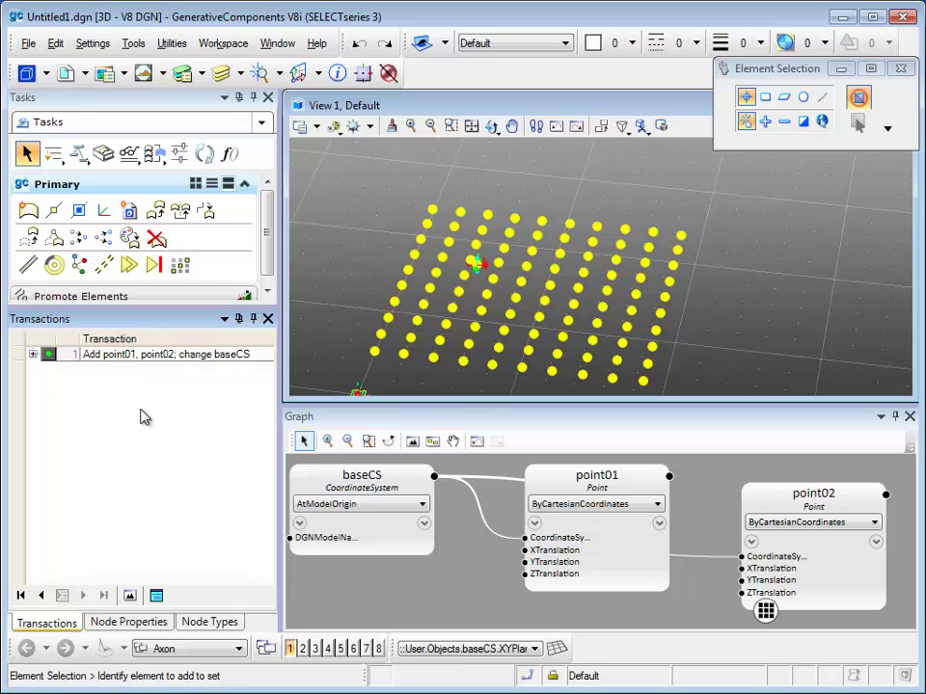
# Edit transaction 1's script, changing point02's XTranslation to Series(1,15,2)
pyautogui.click(155, 598)
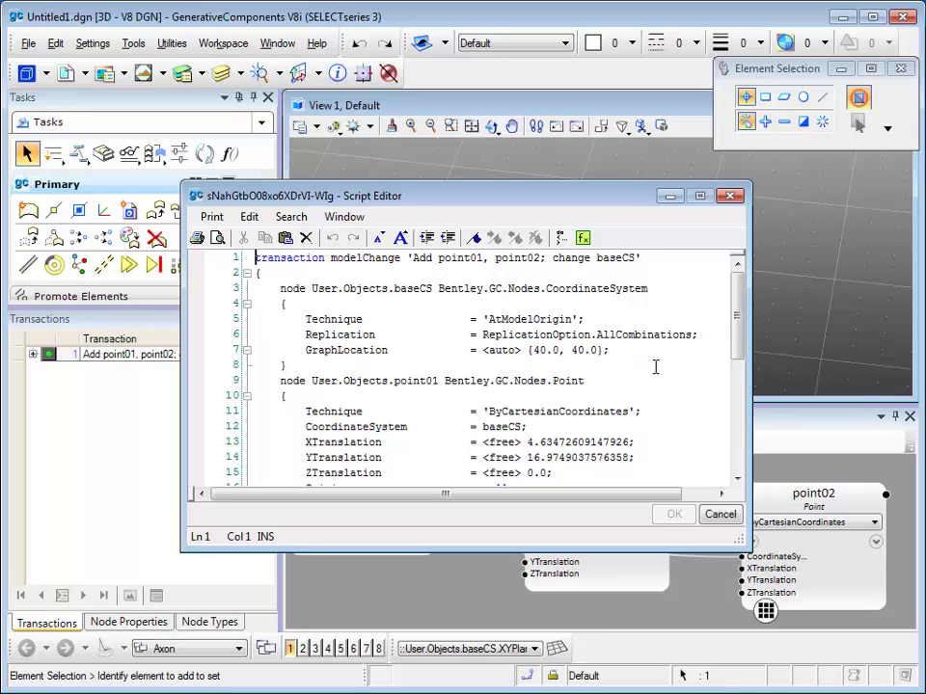
pyautogui.click(403, 239)
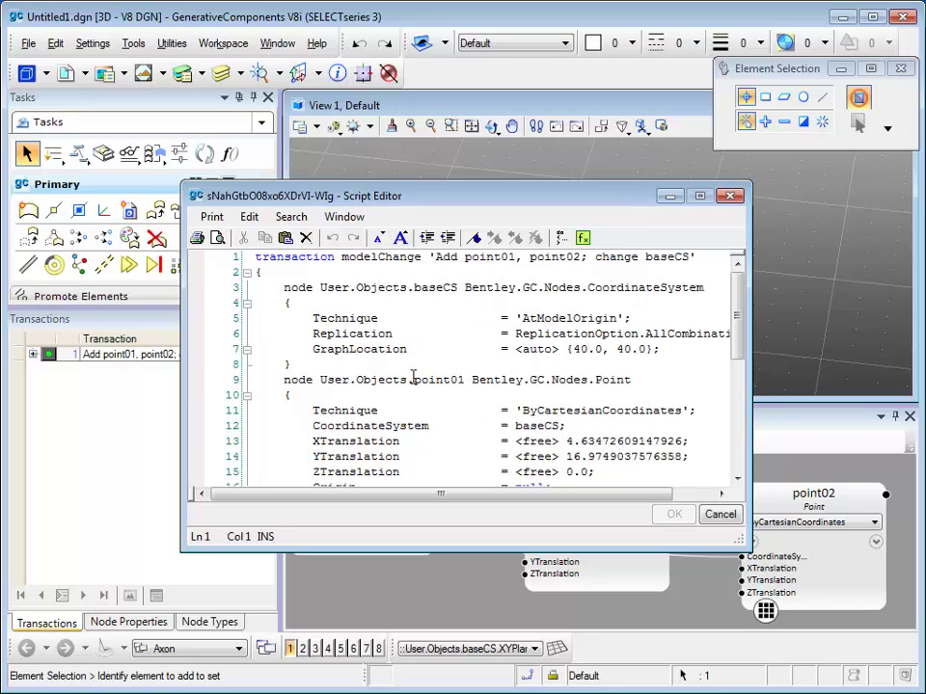
pyautogui.scroll(-6, 491, 412)
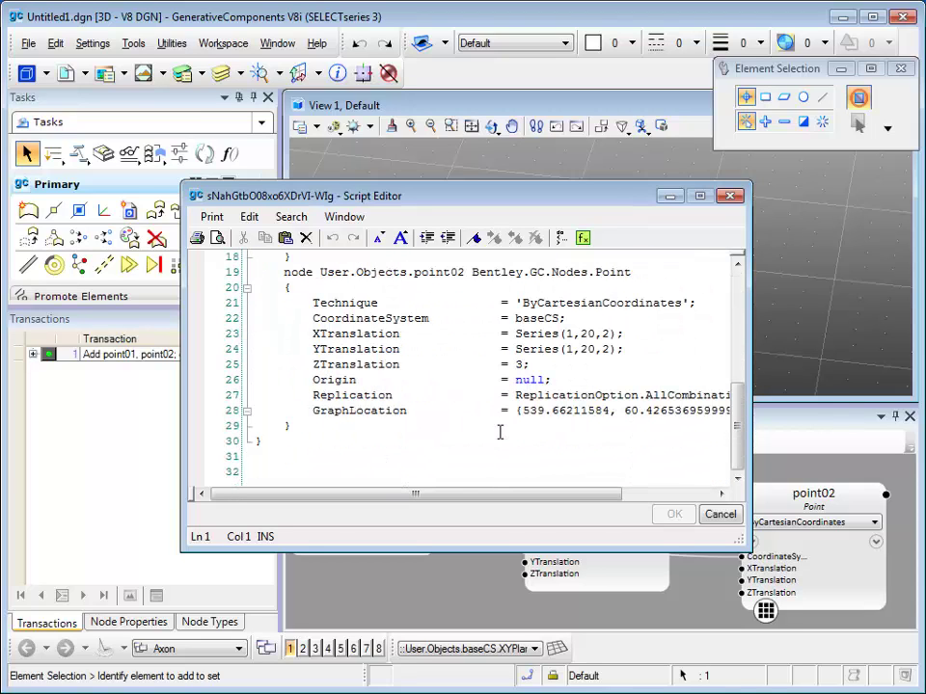
pyautogui.click(583, 333)
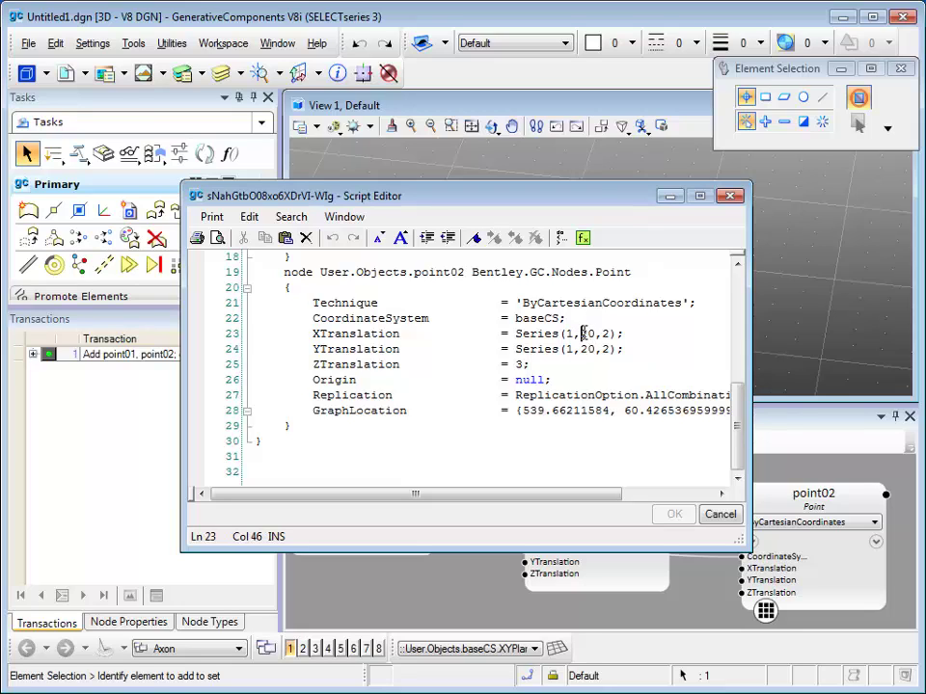
pyautogui.moveTo(583, 334); pyautogui.dragTo(596, 335)
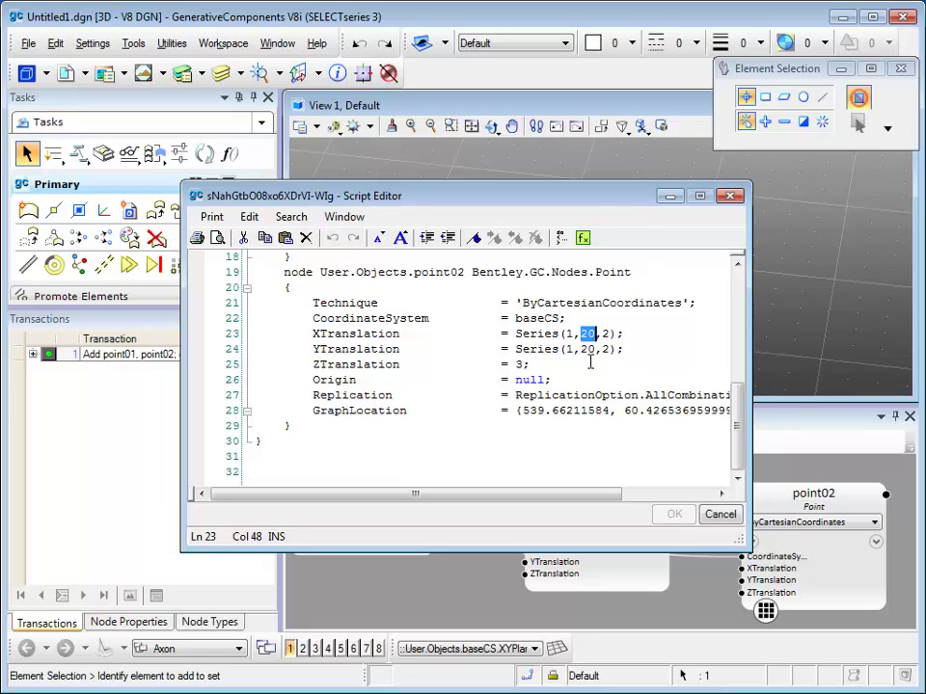
pyautogui.write('15')
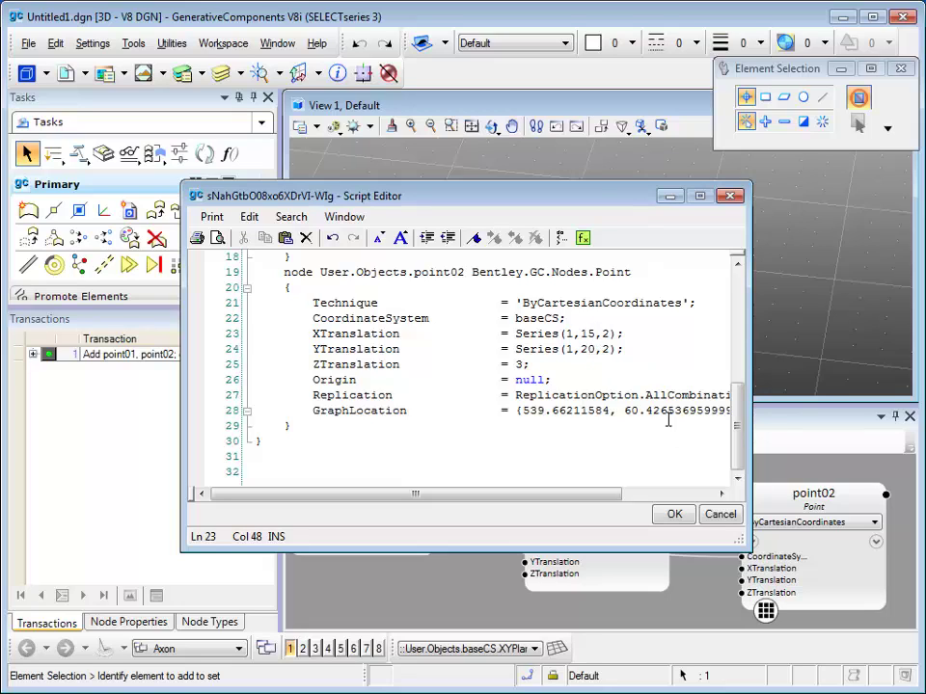
pyautogui.click(675, 515)
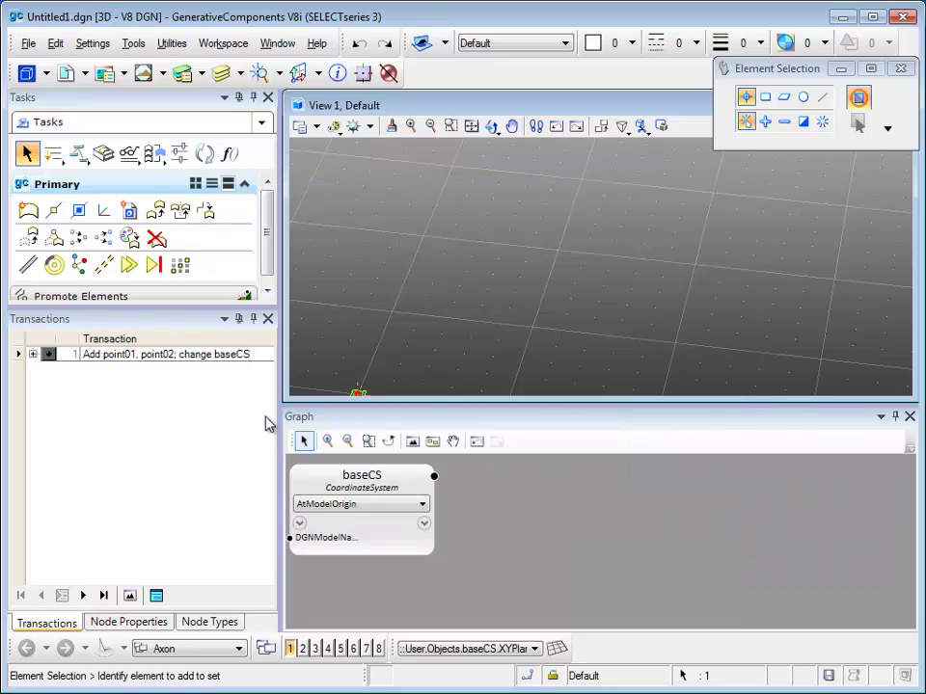
# Replay transaction 1 and retype its description as 'Create Point Apray'
pyautogui.click(49, 355)
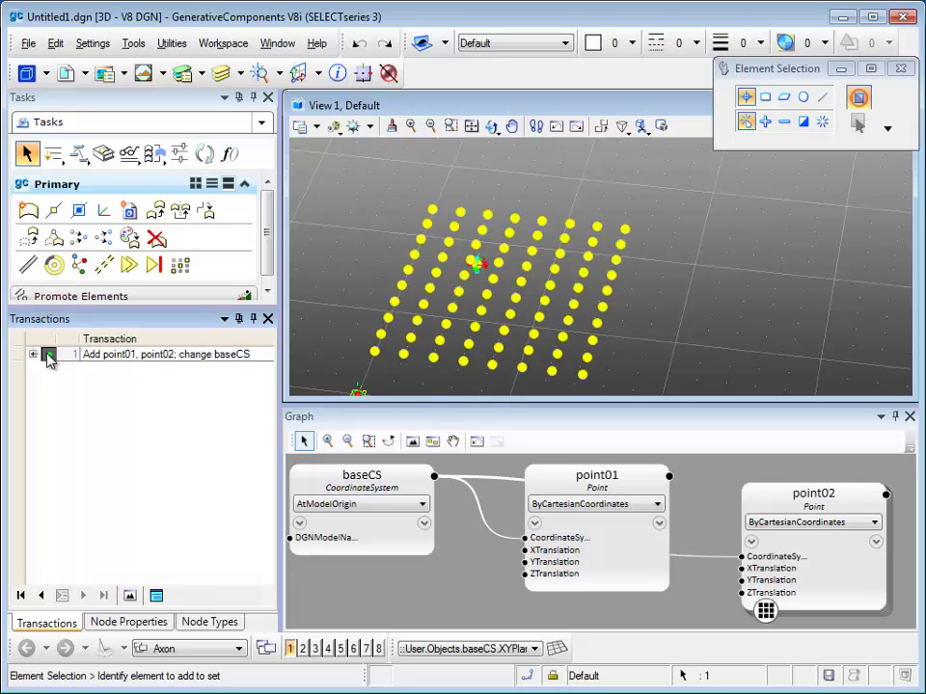
pyautogui.doubleClick(97, 357)
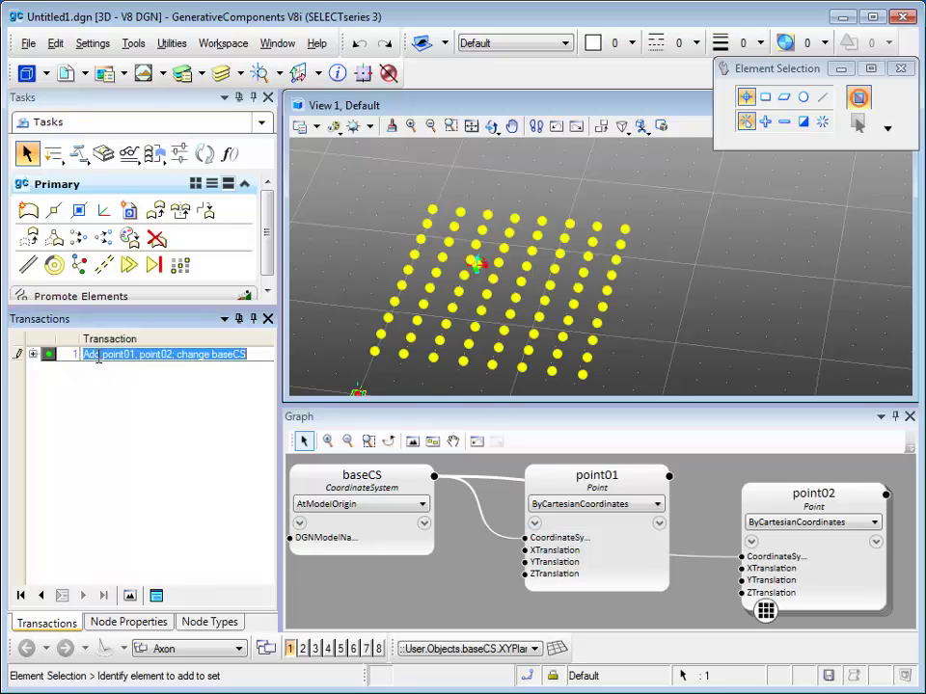
pyautogui.write('C')
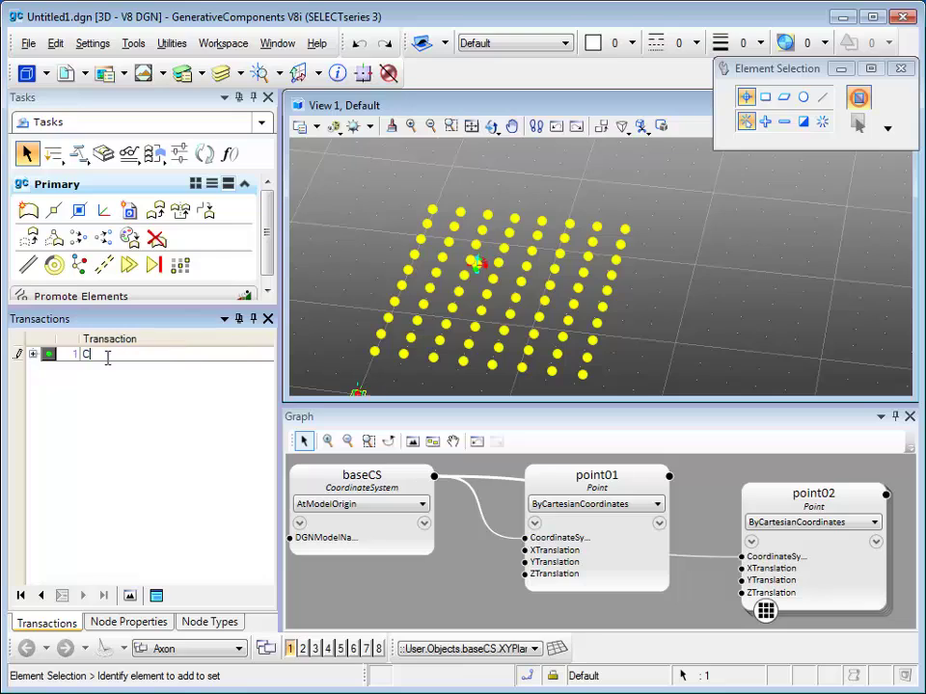
pyautogui.write('reate Poin')
pyautogui.write('t')
pyautogui.write(' Ap')
pyautogui.write('ray')
# Confirm the 'Create Point Array' transaction name, then roll it back and replay it
pyautogui.press('Return')
pyautogui.click(48, 355)
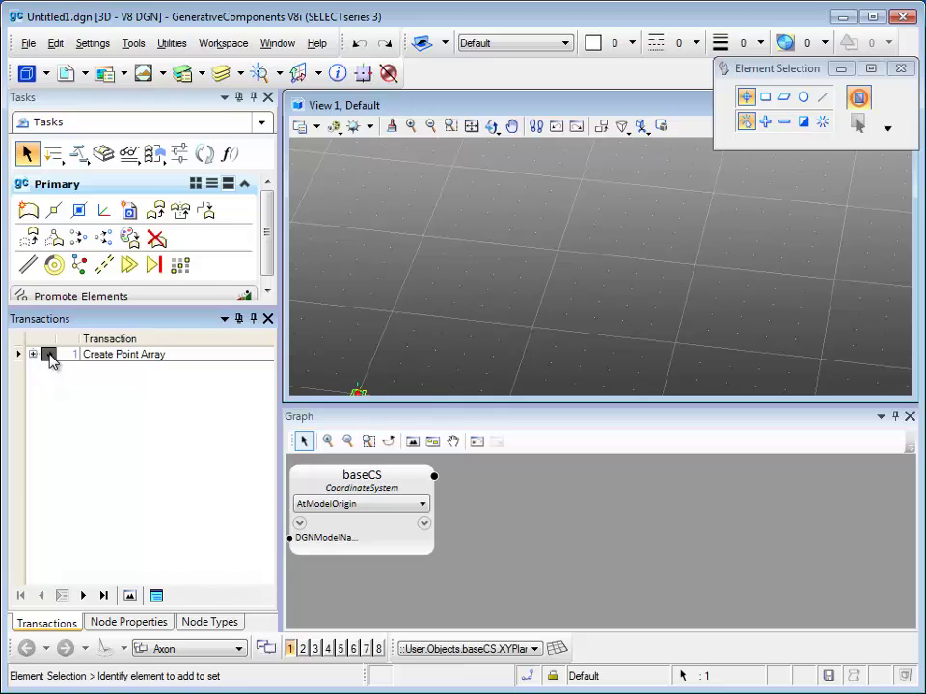
pyautogui.click(48, 355)
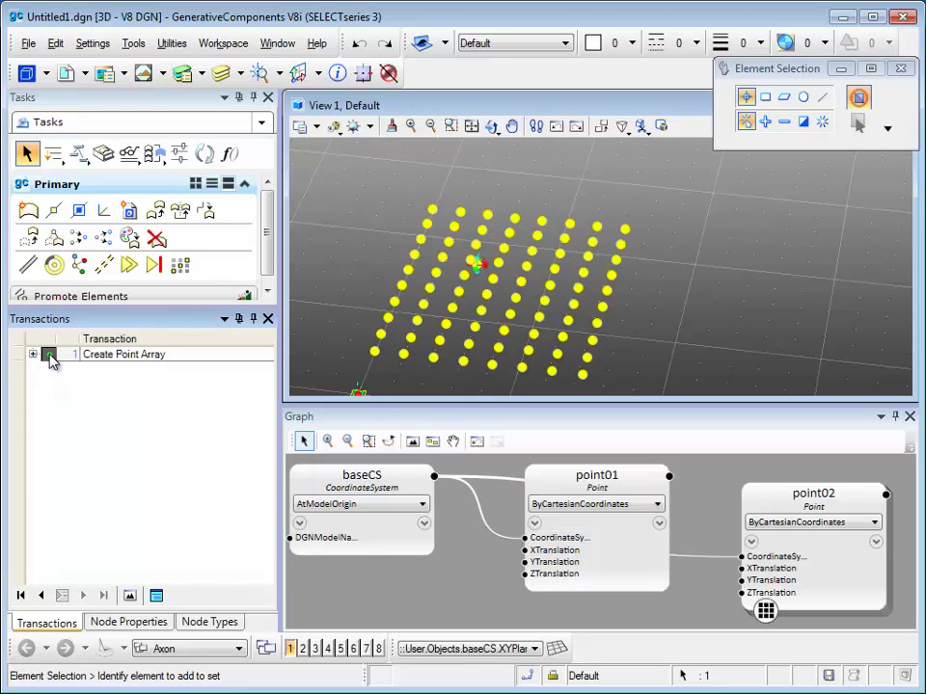
# Enable re-fitting all views on transaction play, replay Create Point Array, and fit baseCS, point01 and point02 in the Graph
pyautogui.click(130, 596)
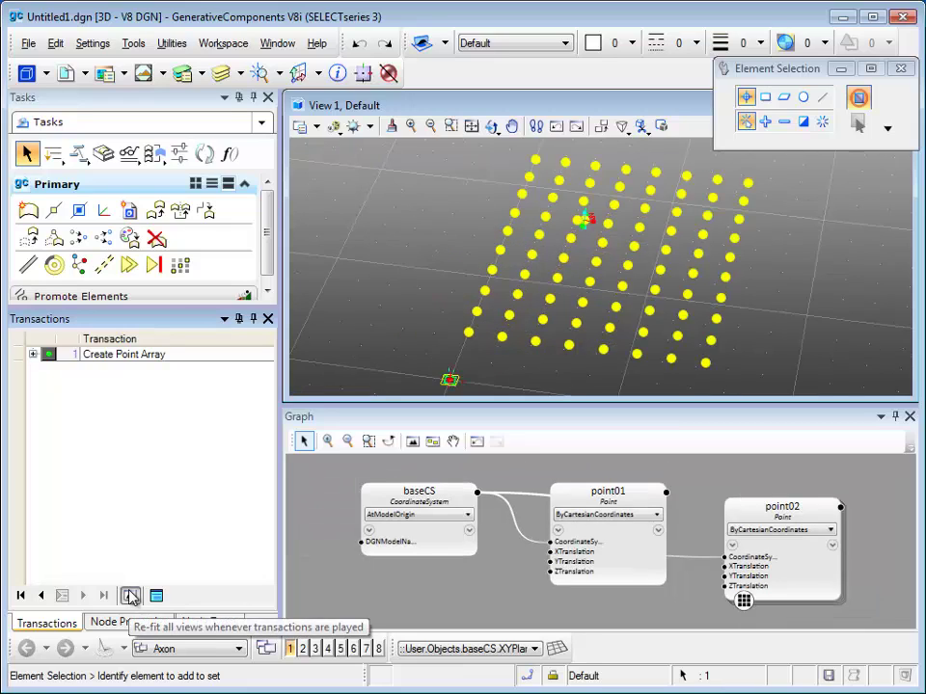
pyautogui.click(50, 357)
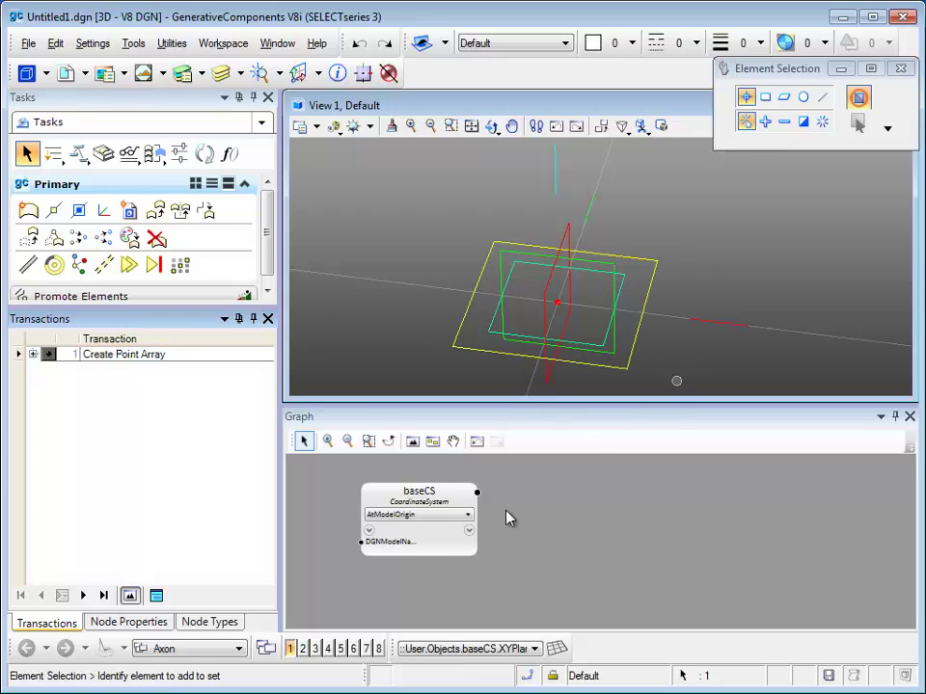
pyautogui.click(429, 550)
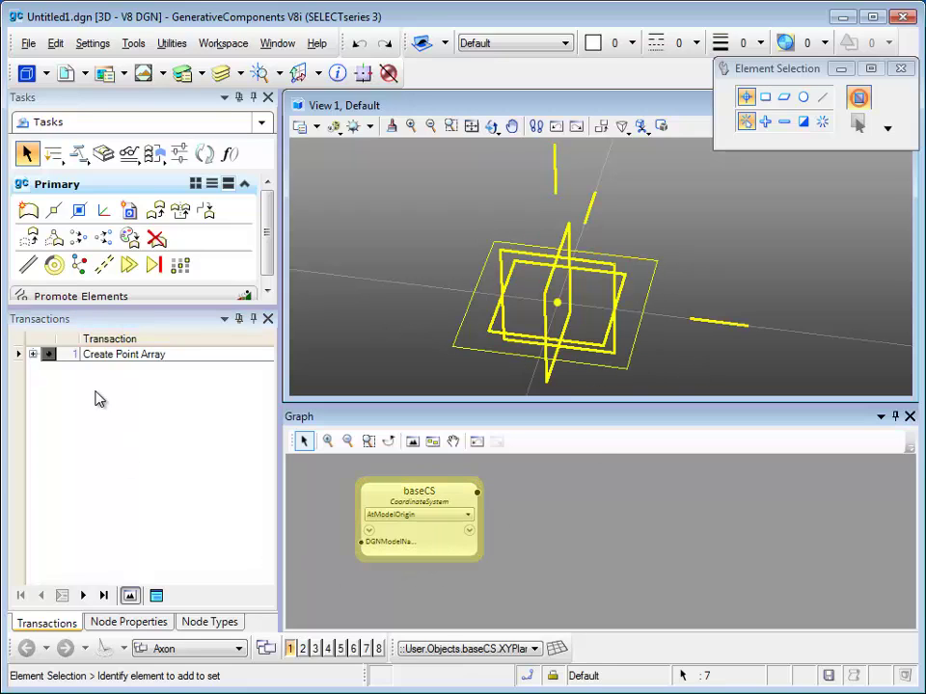
pyautogui.click(374, 593)
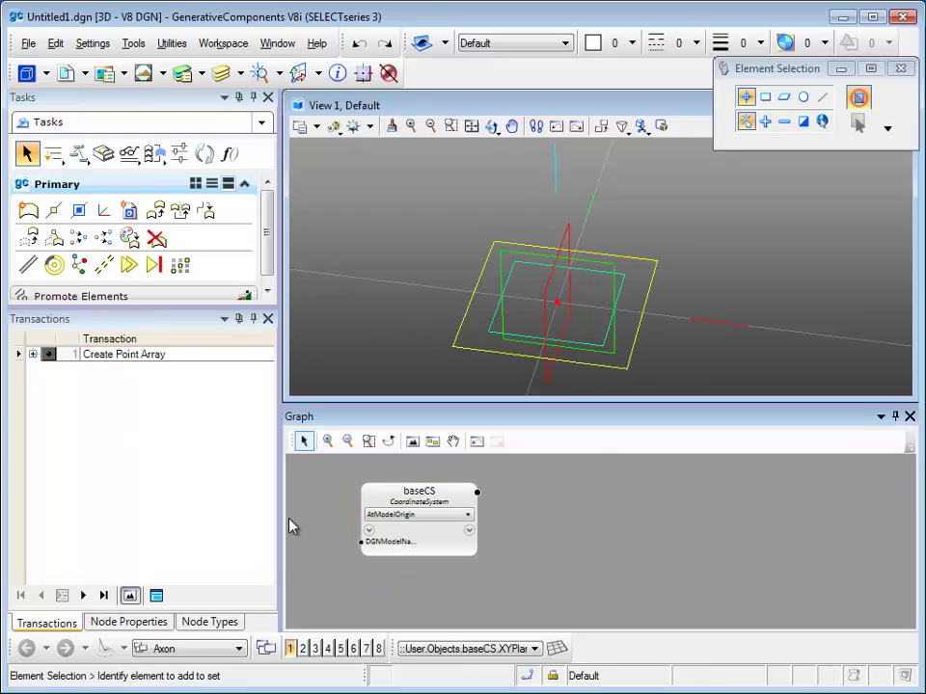
pyautogui.click(49, 355)
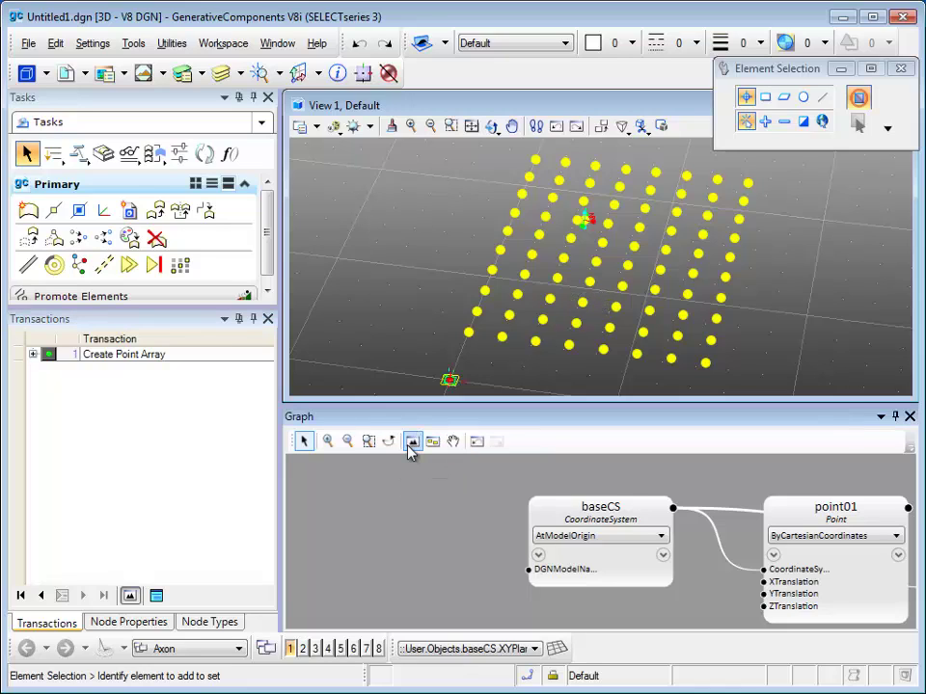
pyautogui.click(412, 442)
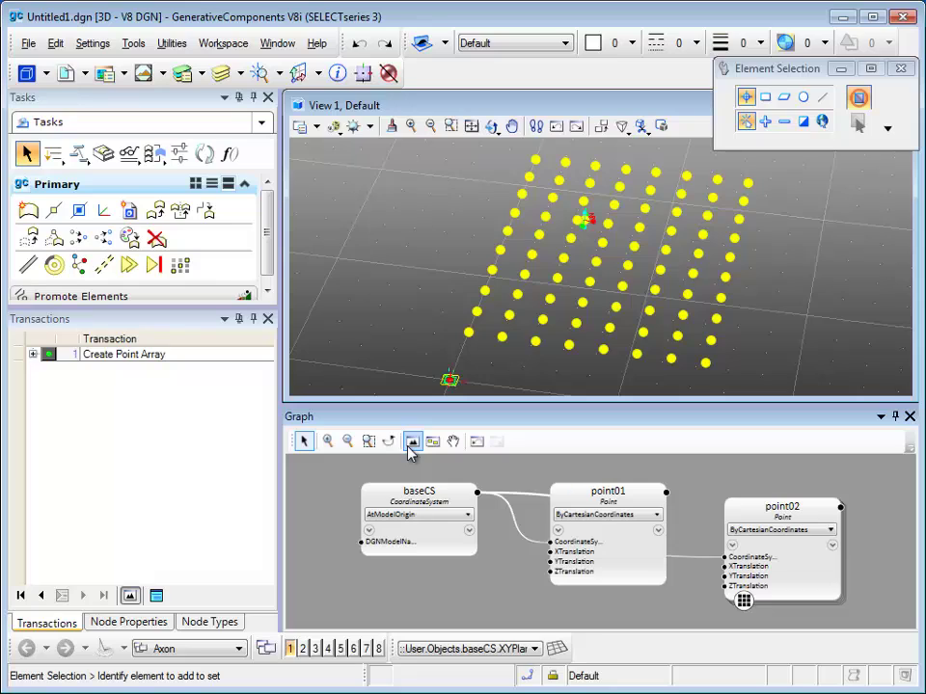
# Rotate View 1 around the point grid from a low oblique angle to a steeper top-down view
pyautogui.click(490, 127)
pyautogui.click(490, 127)
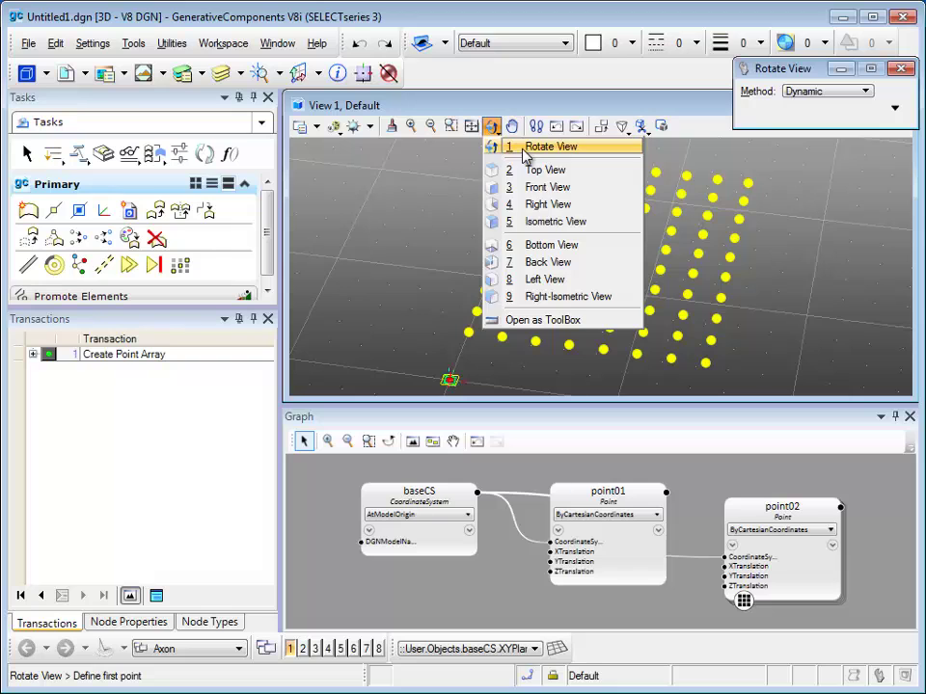
pyautogui.click(525, 152)
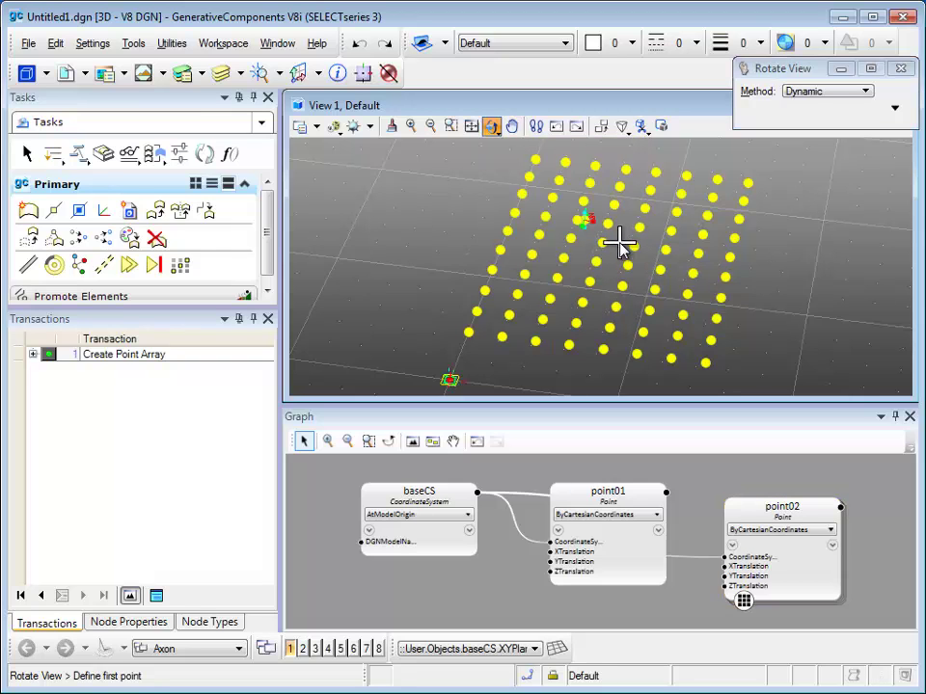
pyautogui.click(818, 262)
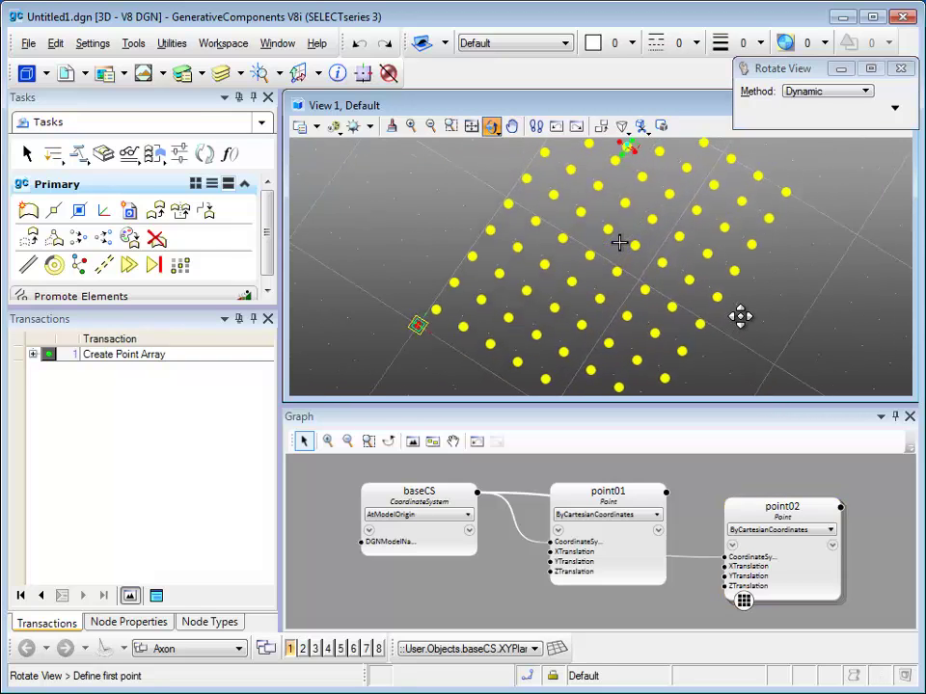
pyautogui.moveTo(739, 316); pyautogui.dragTo(345, 226)
pyautogui.moveTo(801, 225); pyautogui.dragTo(602, 233)
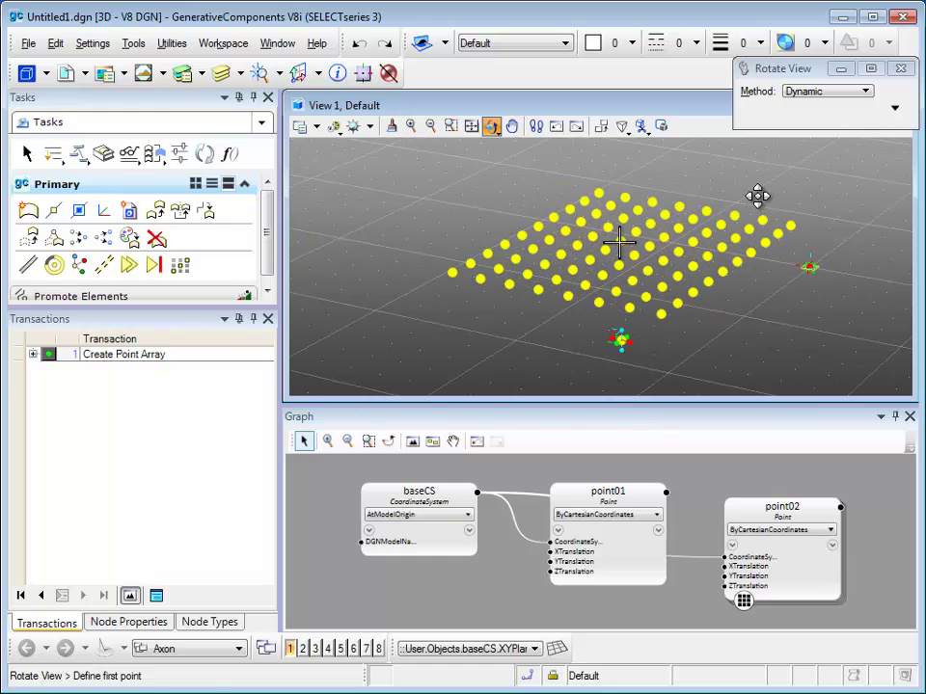
pyautogui.rightClick(757, 197)
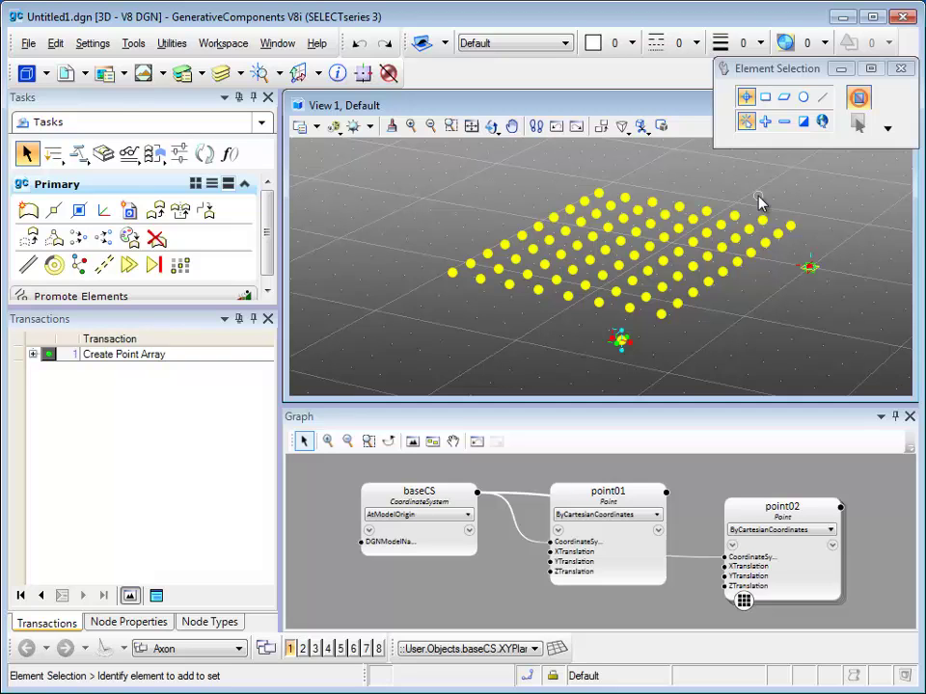
# Keep orbiting View 1 until it looks along the grid rows, then end rotation
pyautogui.rightClick(874, 224)
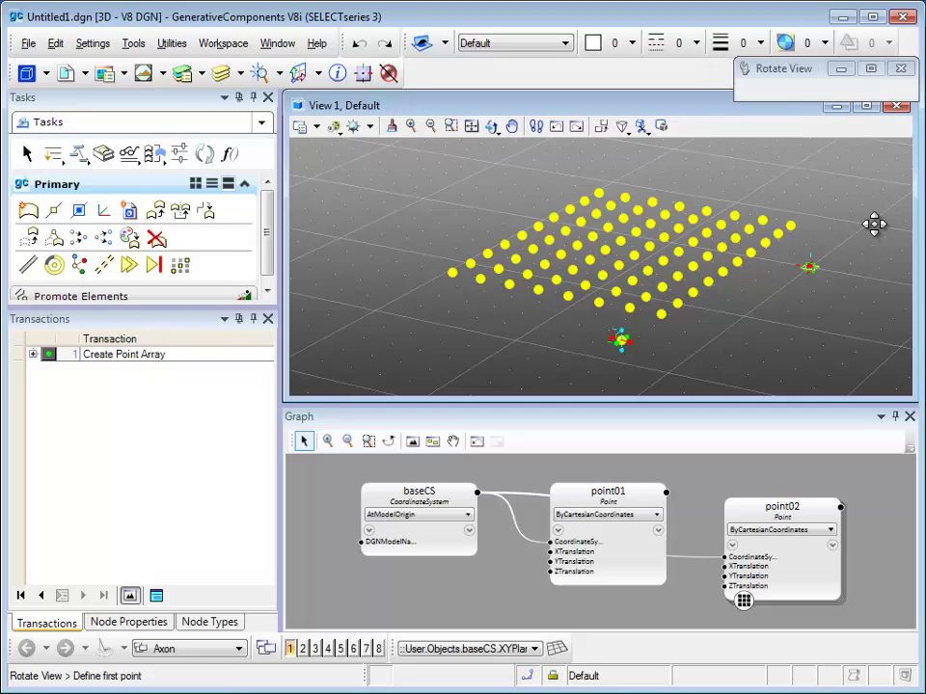
pyautogui.moveTo(874, 225); pyautogui.dragTo(438, 229)
pyautogui.rightClick(442, 232)
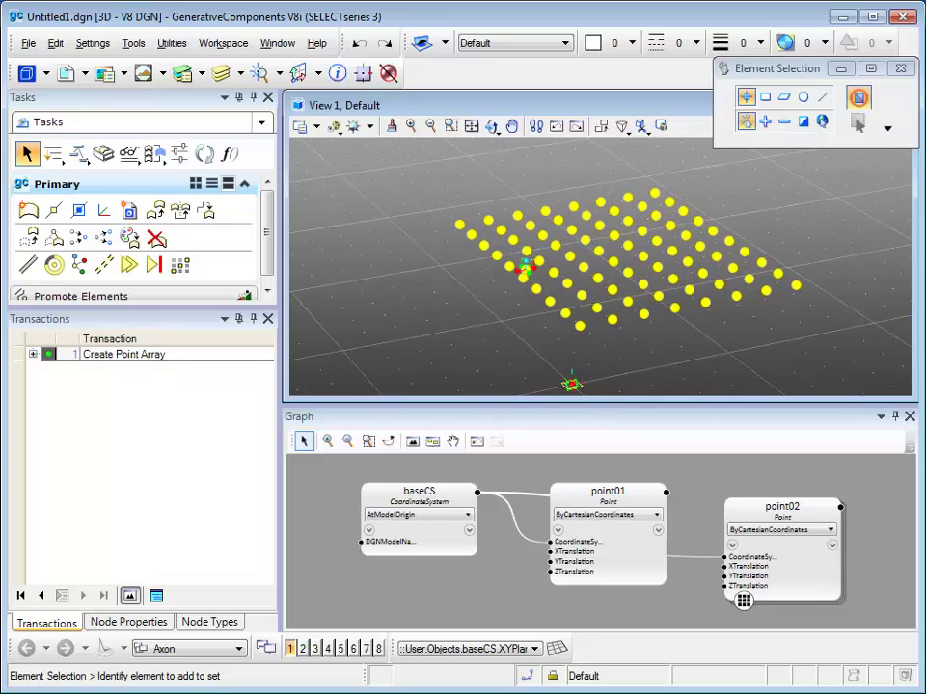
pyautogui.rightClick(872, 252)
pyautogui.moveTo(872, 251); pyautogui.dragTo(593, 233)
pyautogui.rightClick(593, 234)
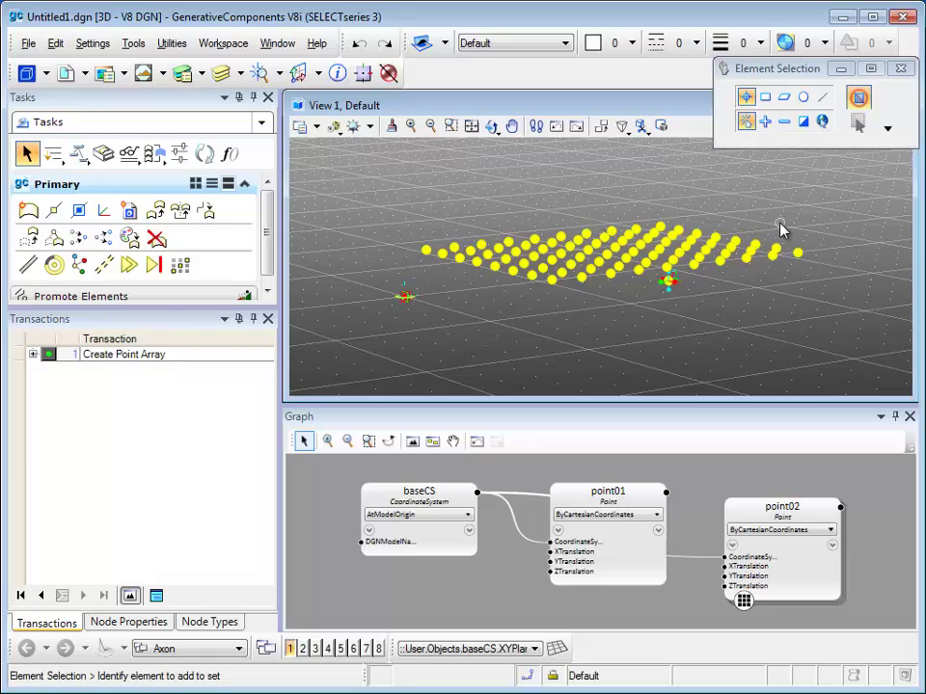
pyautogui.rightClick(505, 209)
pyautogui.moveTo(505, 209)
pyautogui.mouseDown()
pyautogui.moveTo(541, 247)
pyautogui.moveTo(674, 201)
pyautogui.moveTo(492, 216)
pyautogui.mouseUp()
pyautogui.rightClick(491, 216)
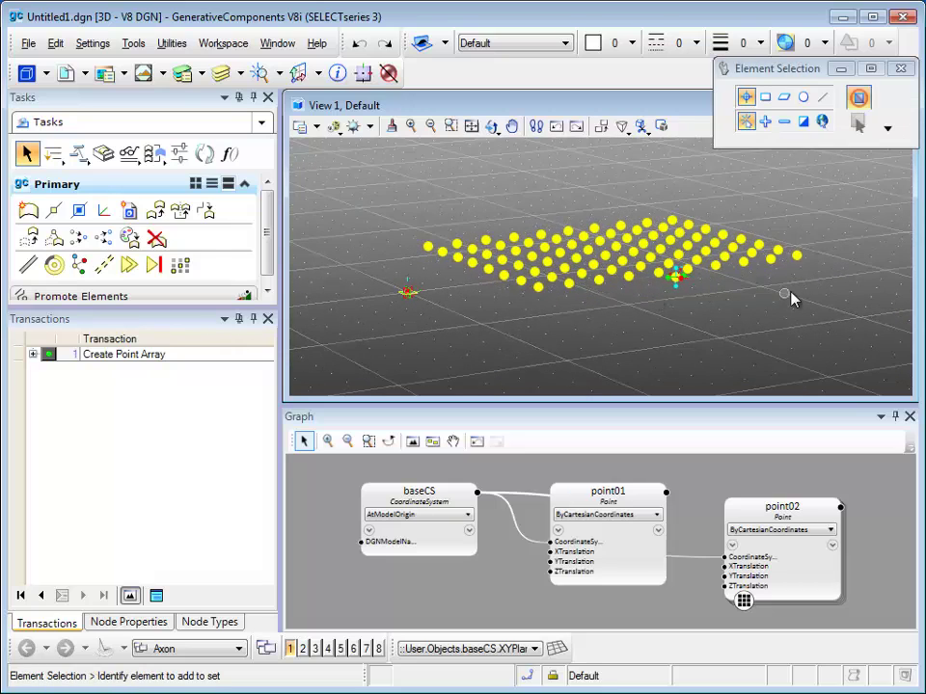
pyautogui.keyDown('shift'); pyautogui.moveTo(806, 295); pyautogui.dragTo(430, 306, button='middle'); pyautogui.keyUp('shift')
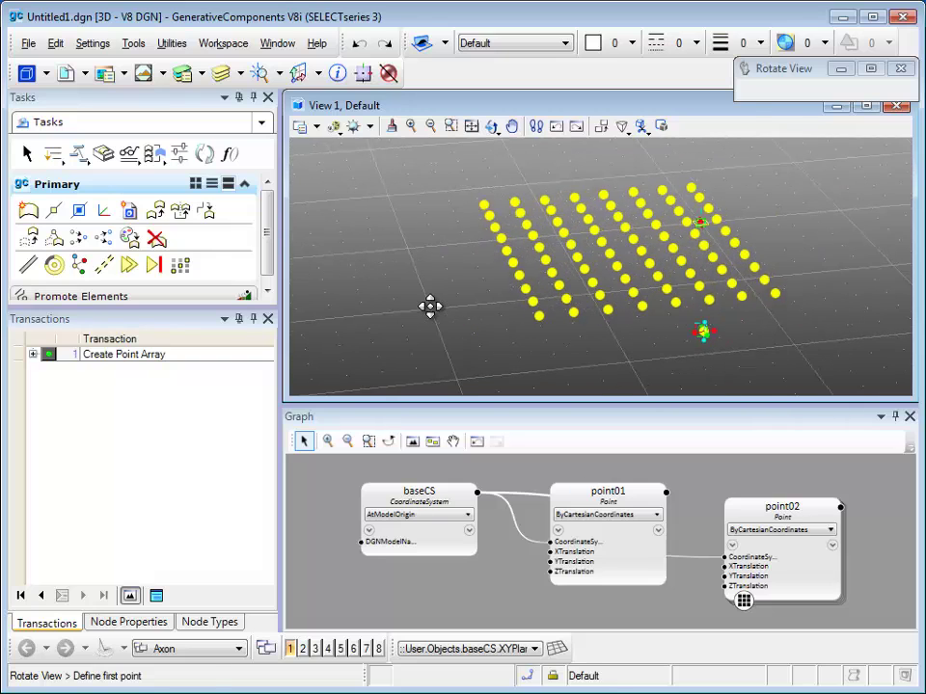
pyautogui.rightClick(432, 306)
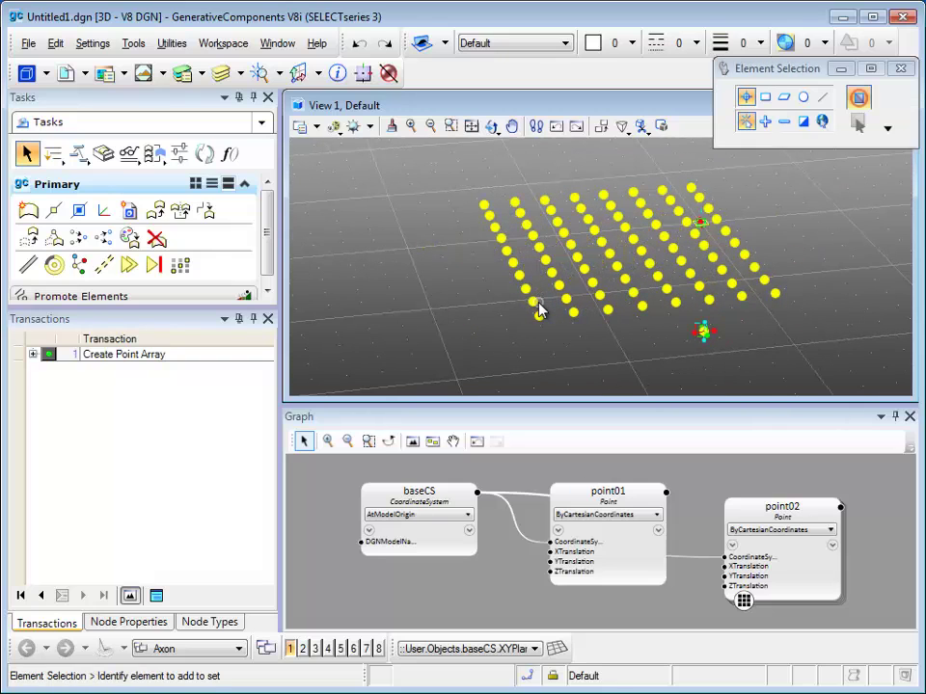
# Change point02's ZTranslation input from the fixed value 3 to Free
pyautogui.click(705, 335)
pyautogui.moveTo(589, 557)
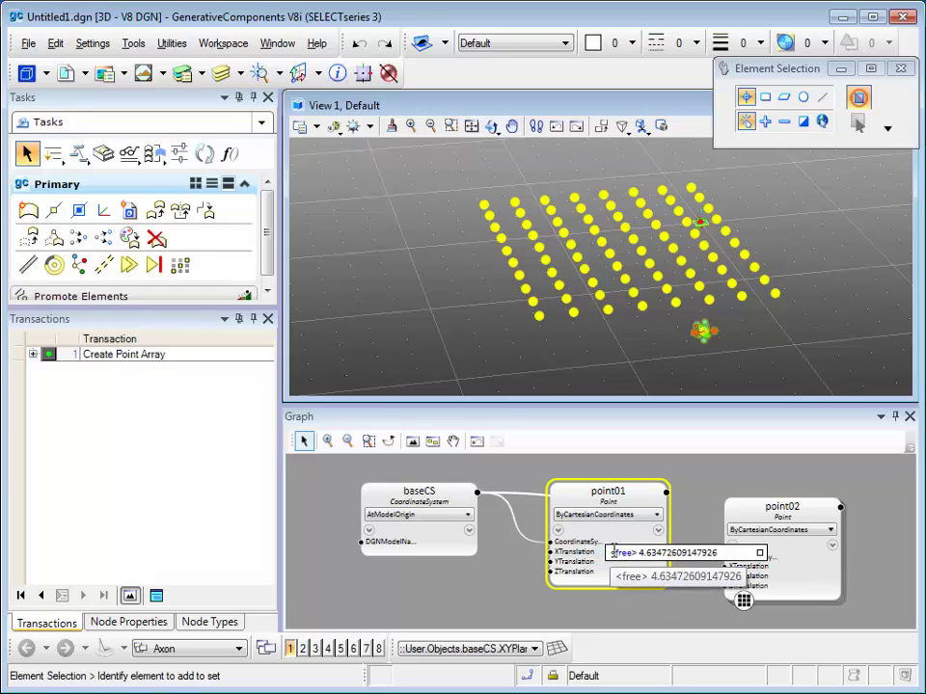
pyautogui.click(863, 615)
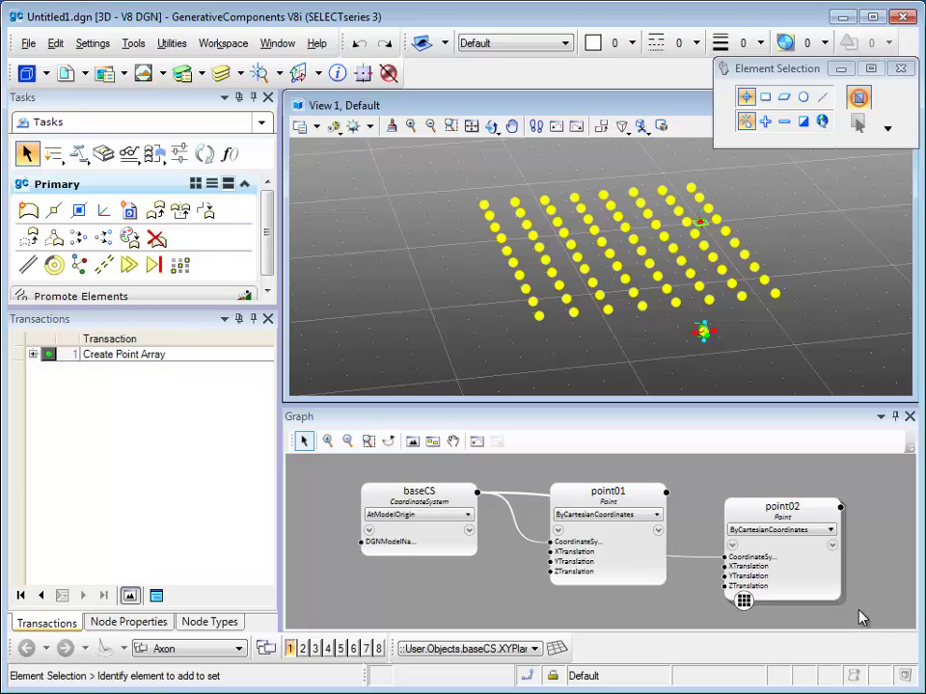
pyautogui.click(797, 598)
pyautogui.moveTo(761, 589)
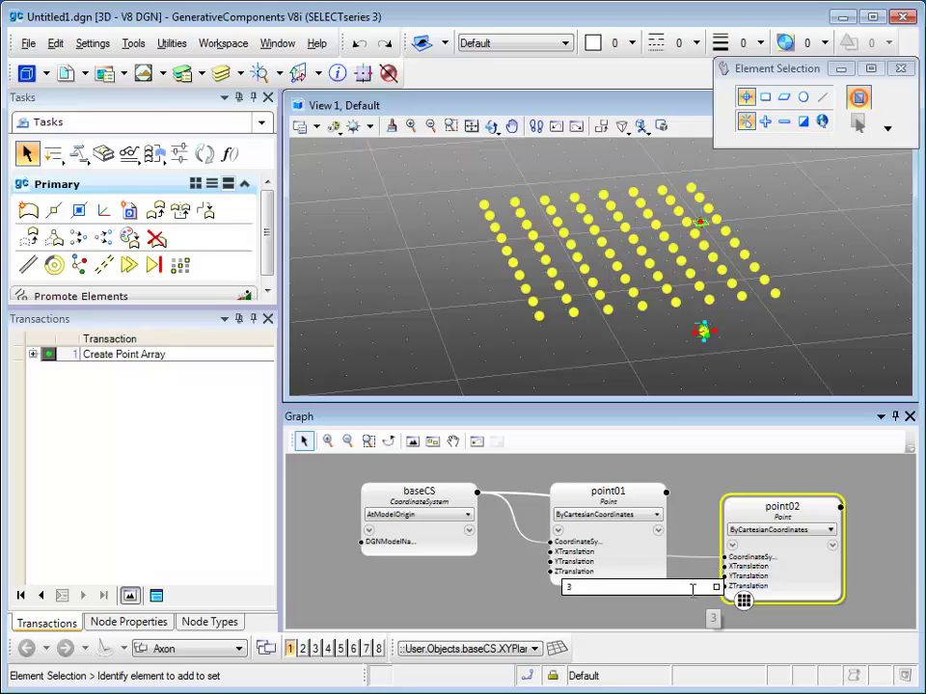
pyautogui.rightClick(694, 597)
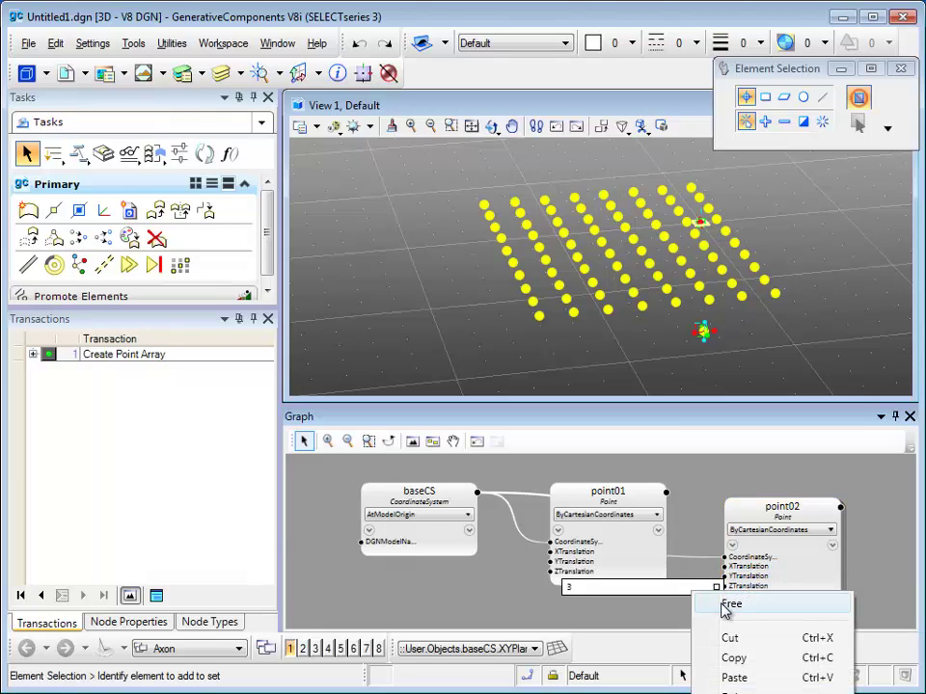
pyautogui.click(730, 605)
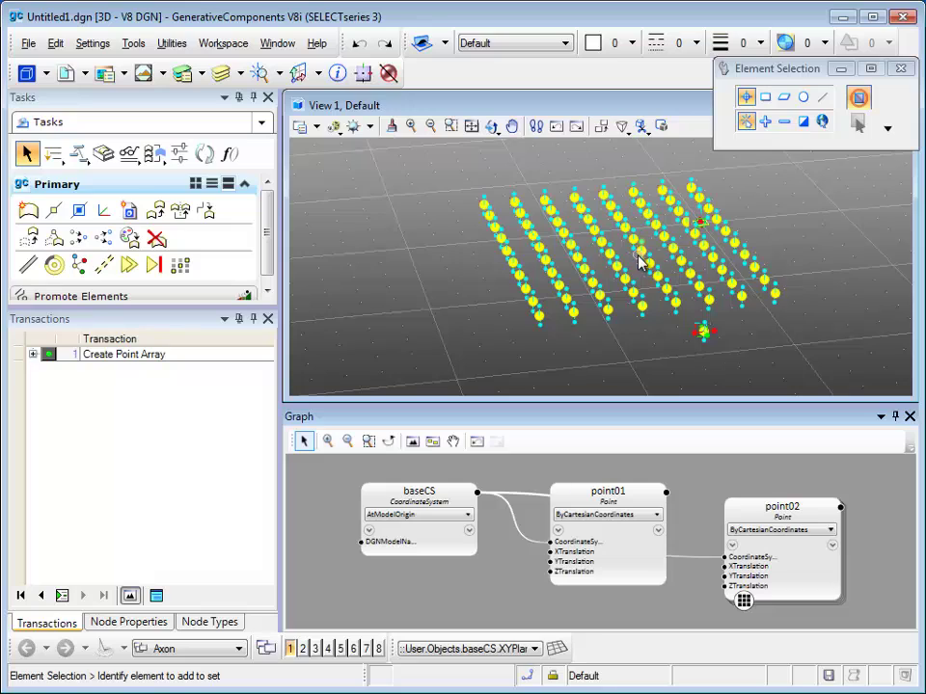
# Move point01 to a new X and Z position with the Move tool
pyautogui.click(28, 243)
pyautogui.scroll(5, 701, 331)
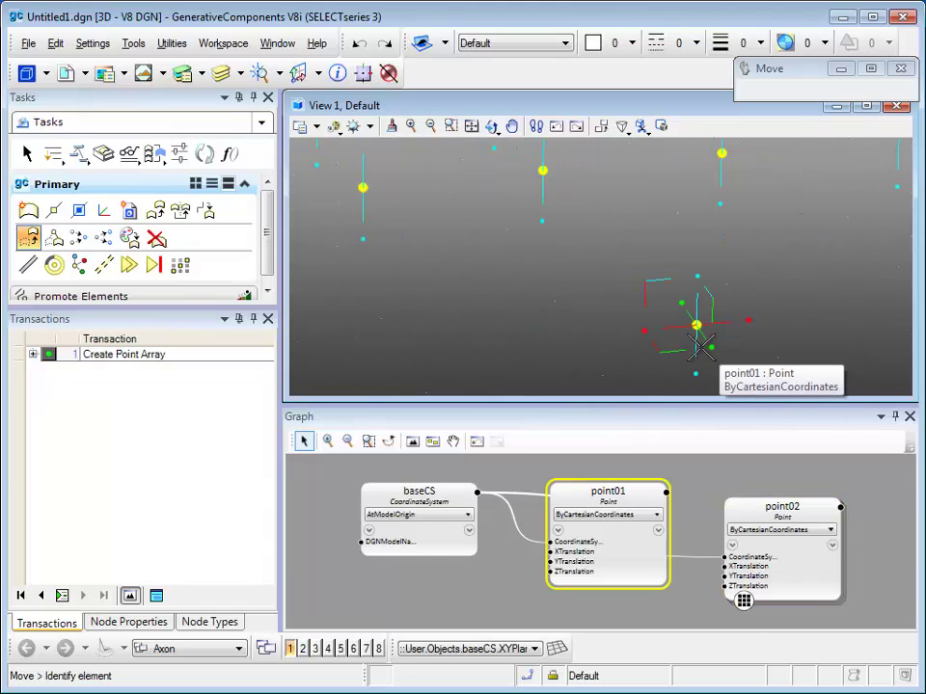
pyautogui.click(699, 326)
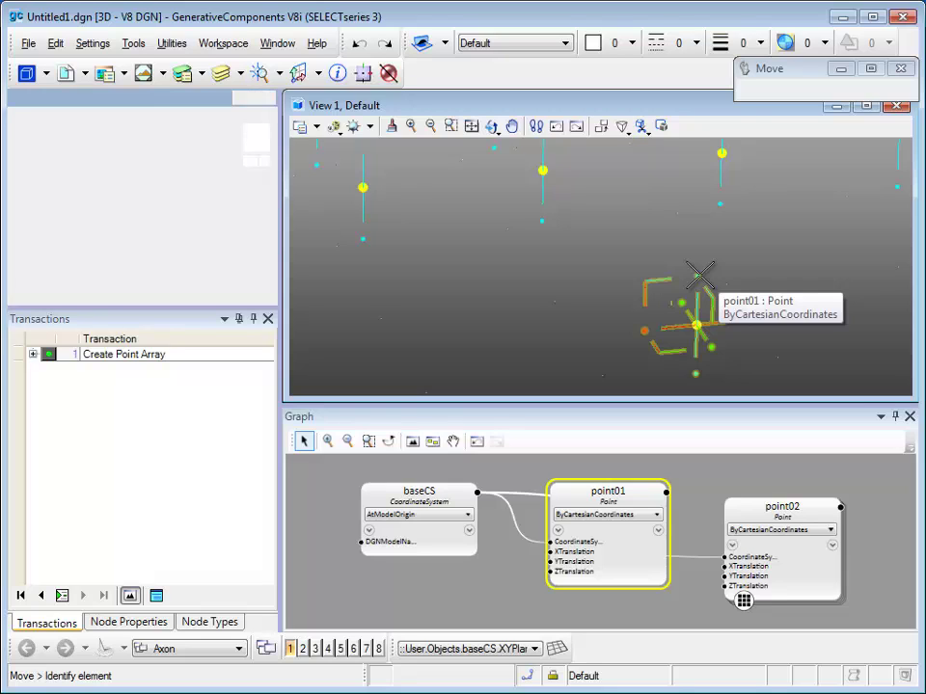
pyautogui.click(701, 273)
pyautogui.scroll(-3, 701, 275)
pyautogui.moveTo(701, 295); pyautogui.dragTo(652, 323)
pyautogui.moveTo(668, 442); pyautogui.dragTo(758, 314)
pyautogui.scroll(5, 750, 301)
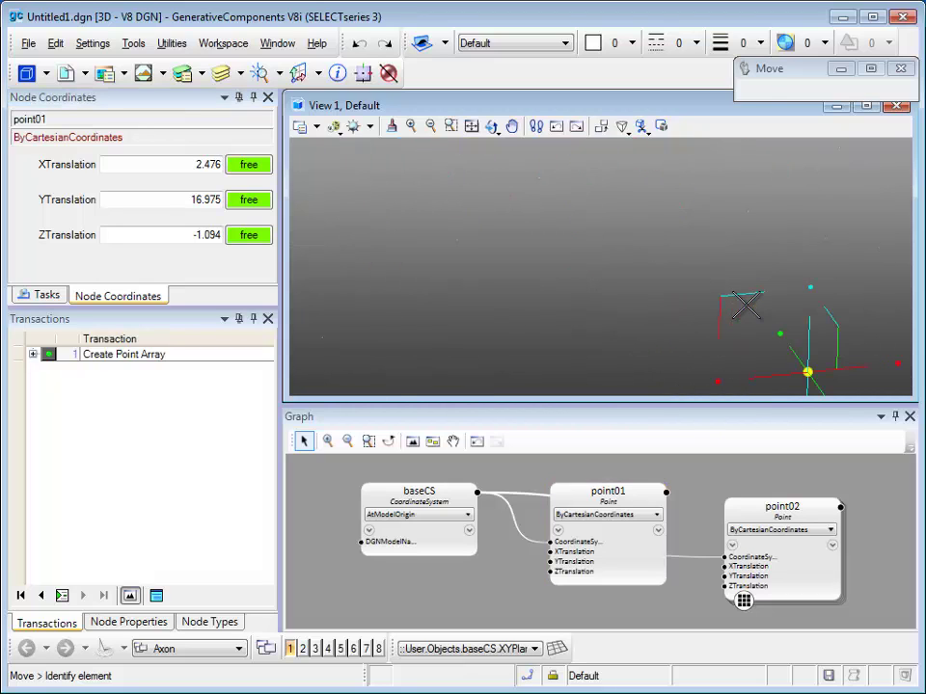
pyautogui.scroll(-5, 719, 298)
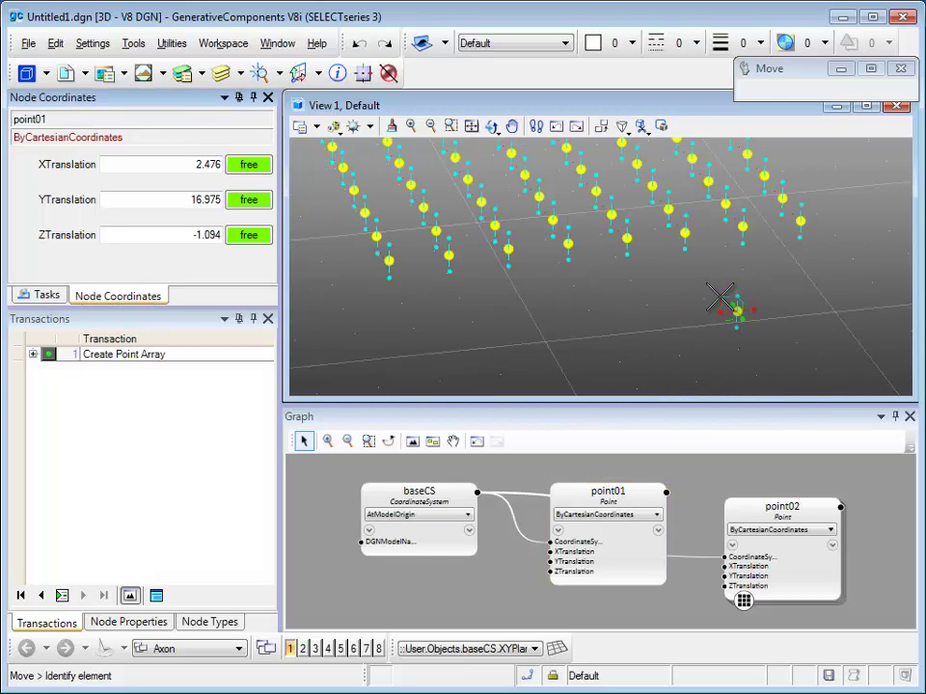
pyautogui.moveTo(734, 307); pyautogui.dragTo(756, 325)
pyautogui.scroll(3, 672, 376)
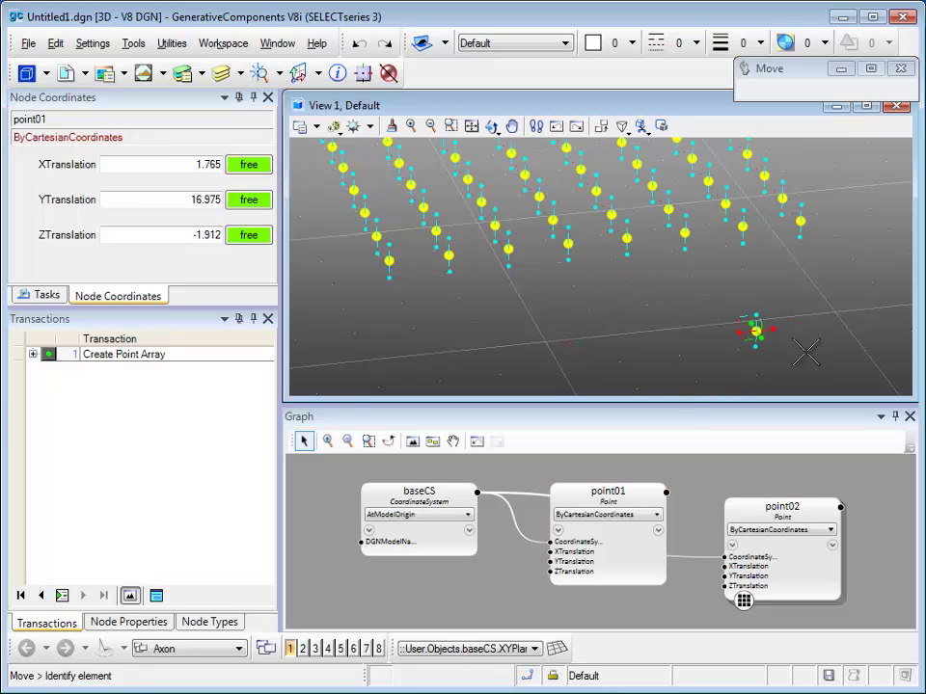
# Orbit the view slightly, then drag point02 down from height 3 to about 0.568
pyautogui.click(492, 126)
pyautogui.moveTo(666, 334); pyautogui.dragTo(711, 324)
pyautogui.rightClick(710, 324)
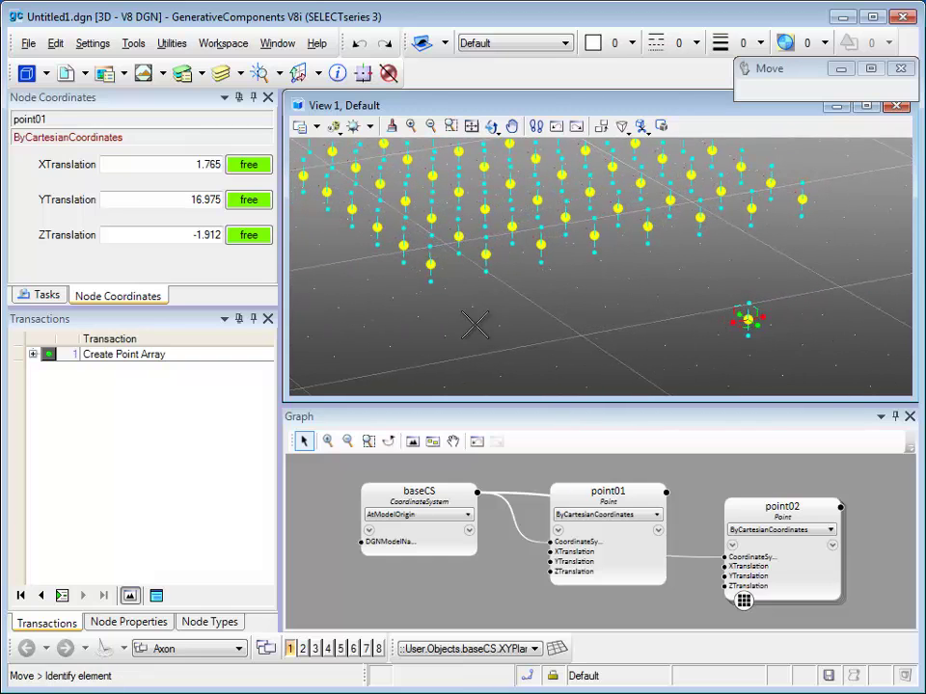
pyautogui.click(430, 277)
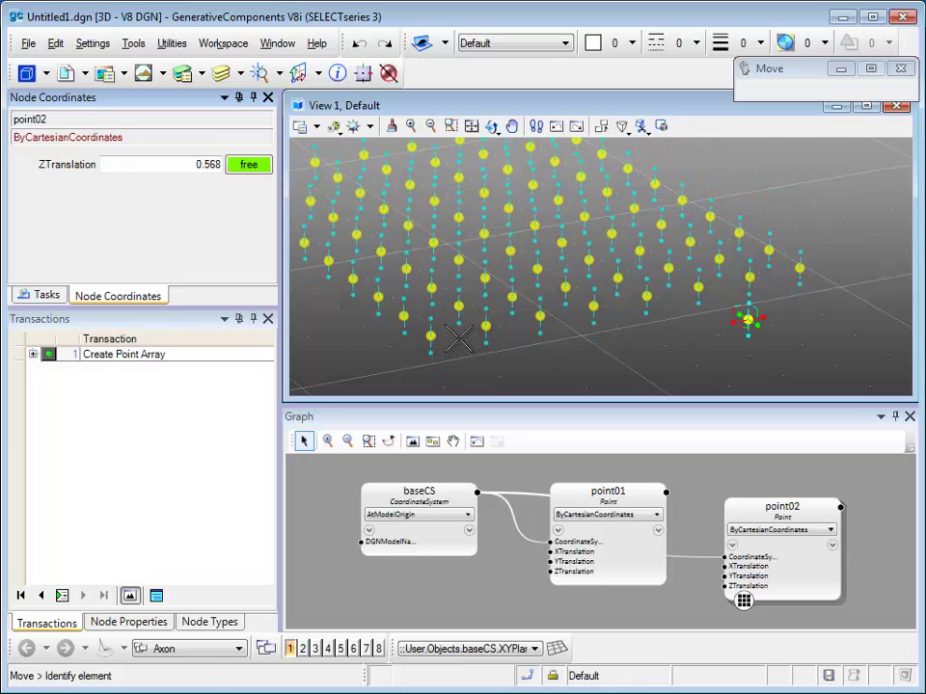
pyautogui.click(600, 331)
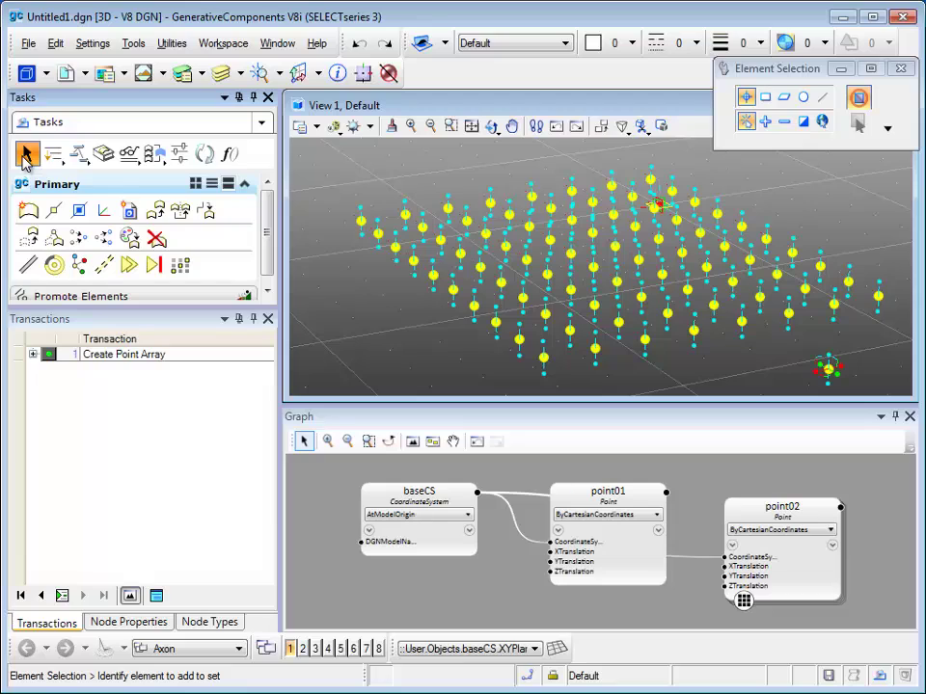
# Record the point moves as transaction 2 'Change point01, point02', toggling it off and on to compare
pyautogui.click(61, 596)
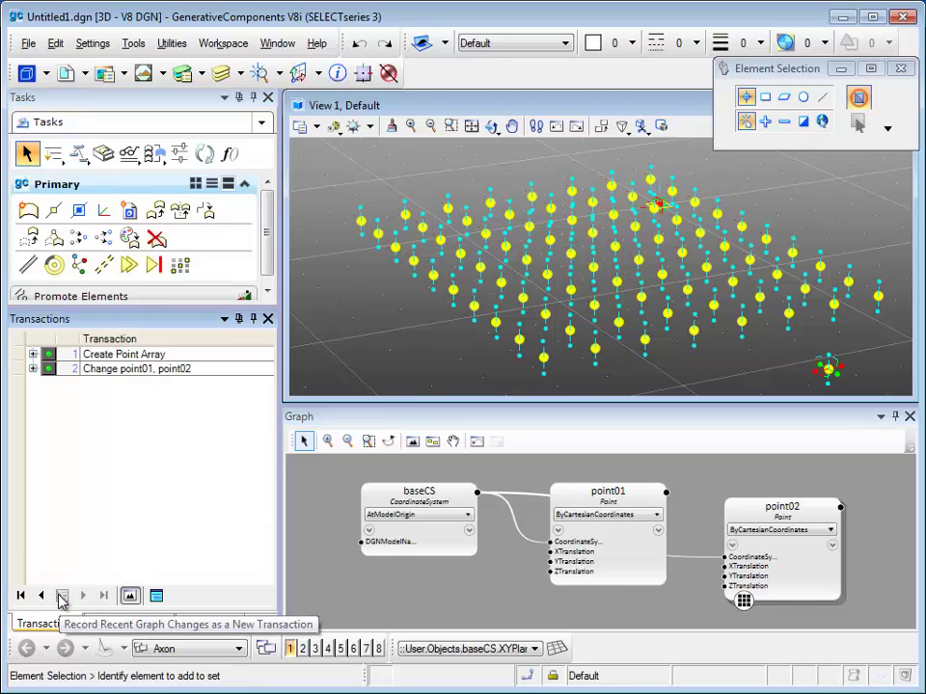
pyautogui.click(48, 369)
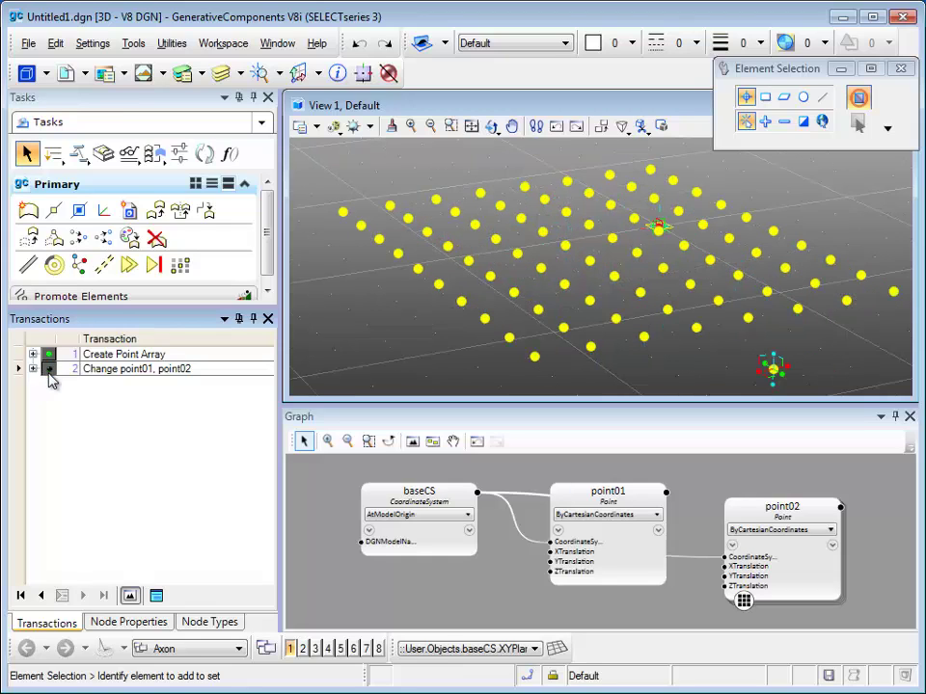
pyautogui.click(49, 369)
pyautogui.click(49, 369)
pyautogui.click(48, 370)
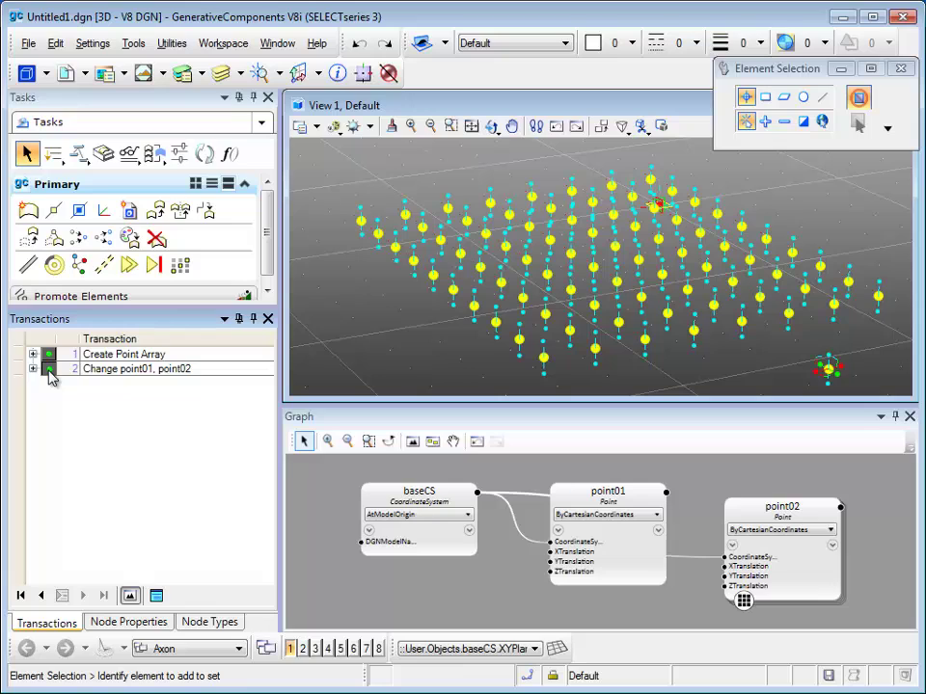
pyautogui.click(130, 595)
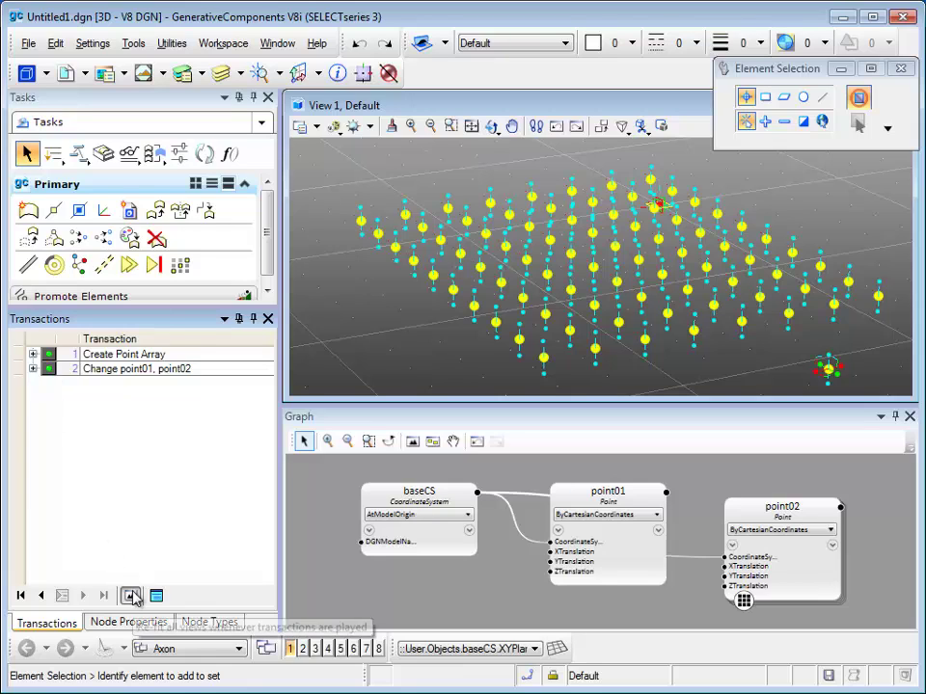
pyautogui.click(48, 369)
pyautogui.click(51, 372)
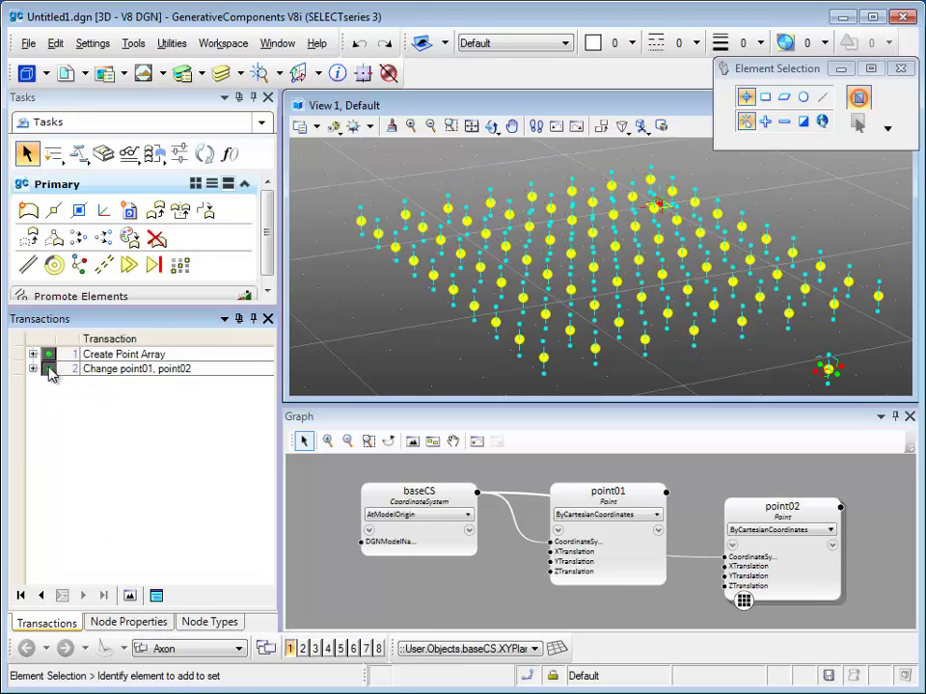
pyautogui.click(50, 372)
pyautogui.click(50, 373)
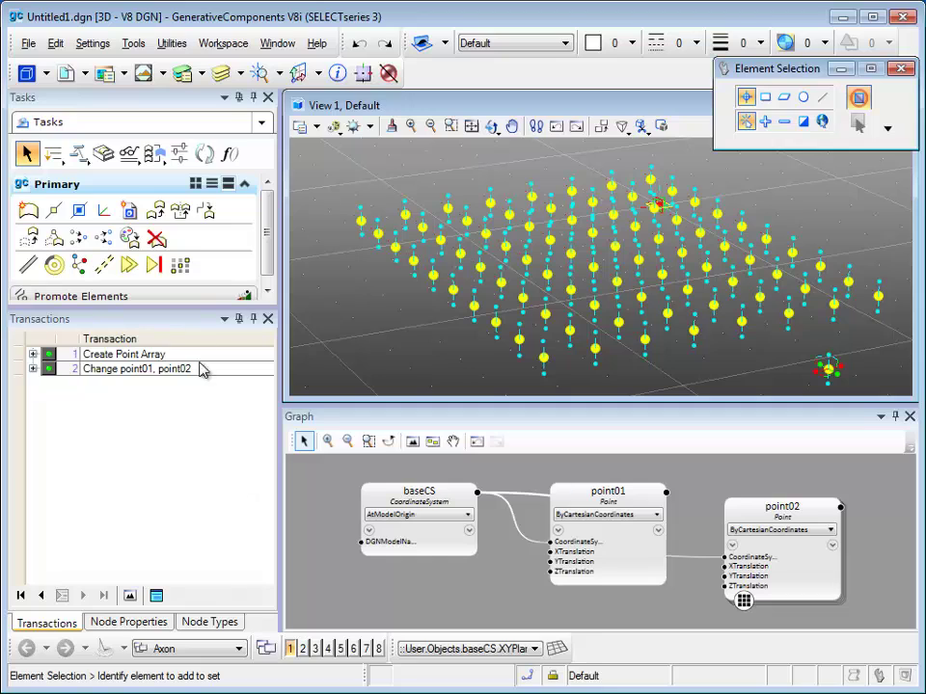
# Save the model as PointArray.dgn on the Desktop via File > Save
pyautogui.click(29, 45)
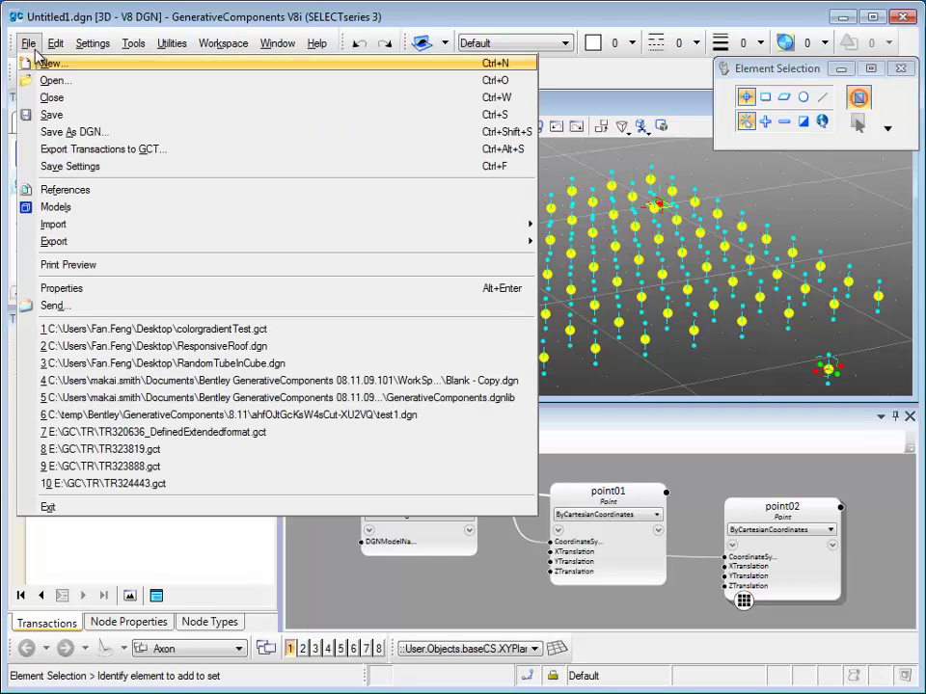
pyautogui.click(93, 119)
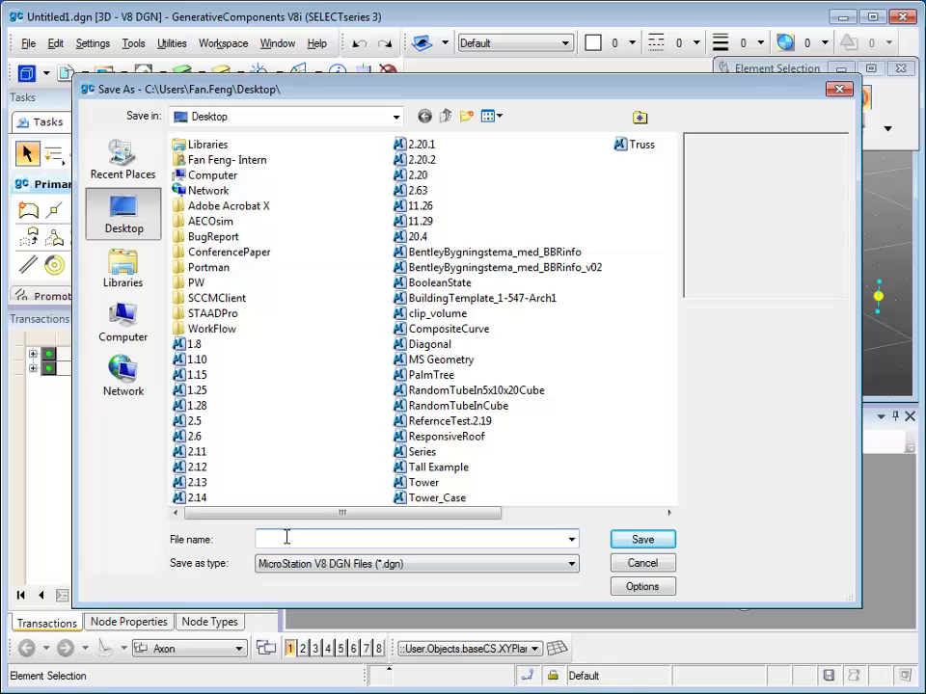
pyautogui.write('PointArray')
pyautogui.click(642, 540)
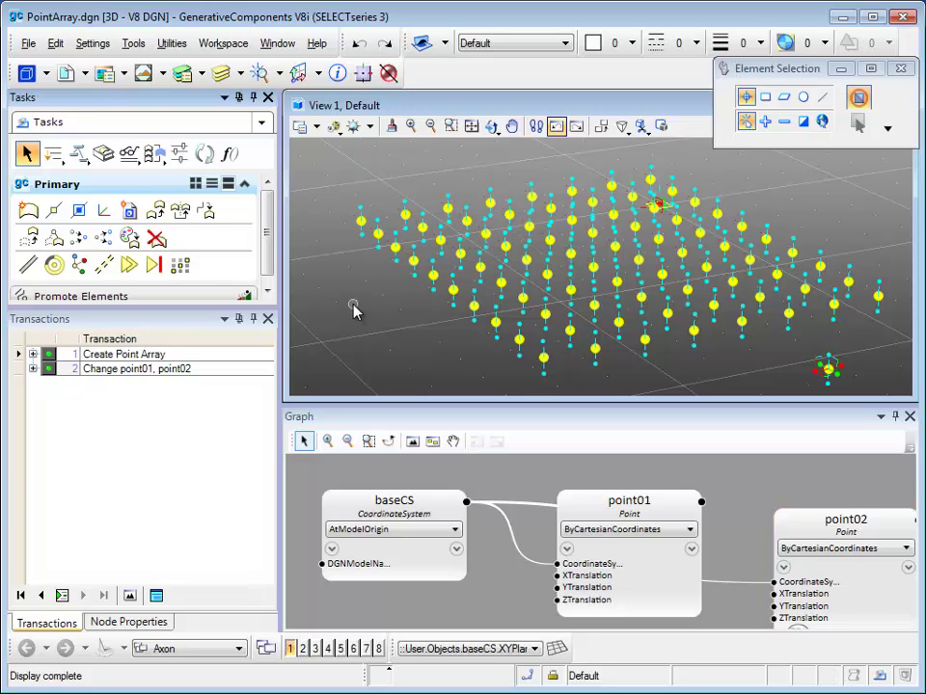
# Show the Node Types palette, grouped into Geometry and Utility, in place of the transaction list
pyautogui.click(145, 624)
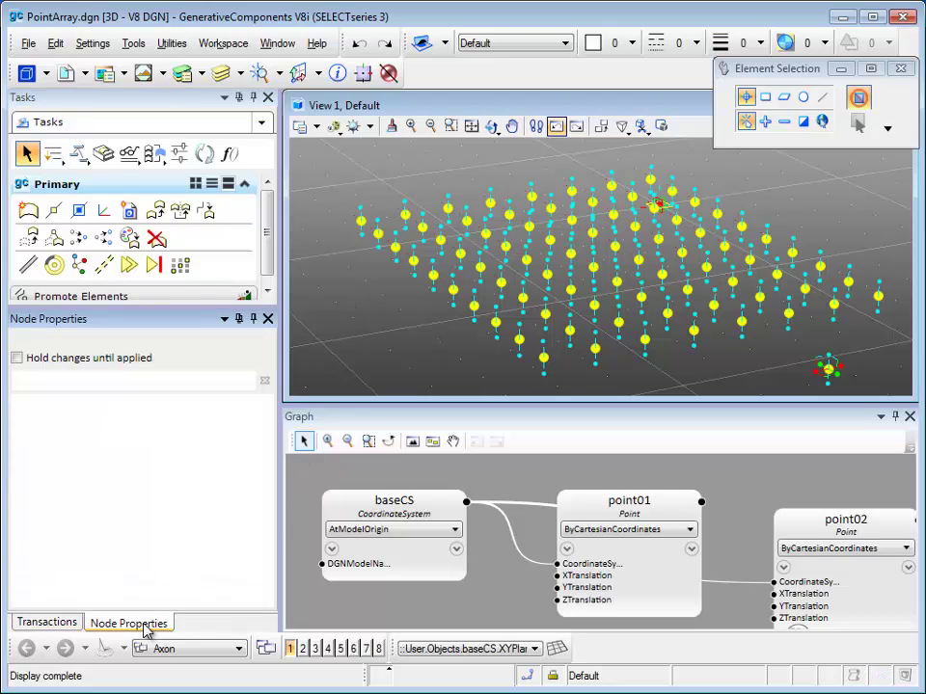
pyautogui.click(55, 618)
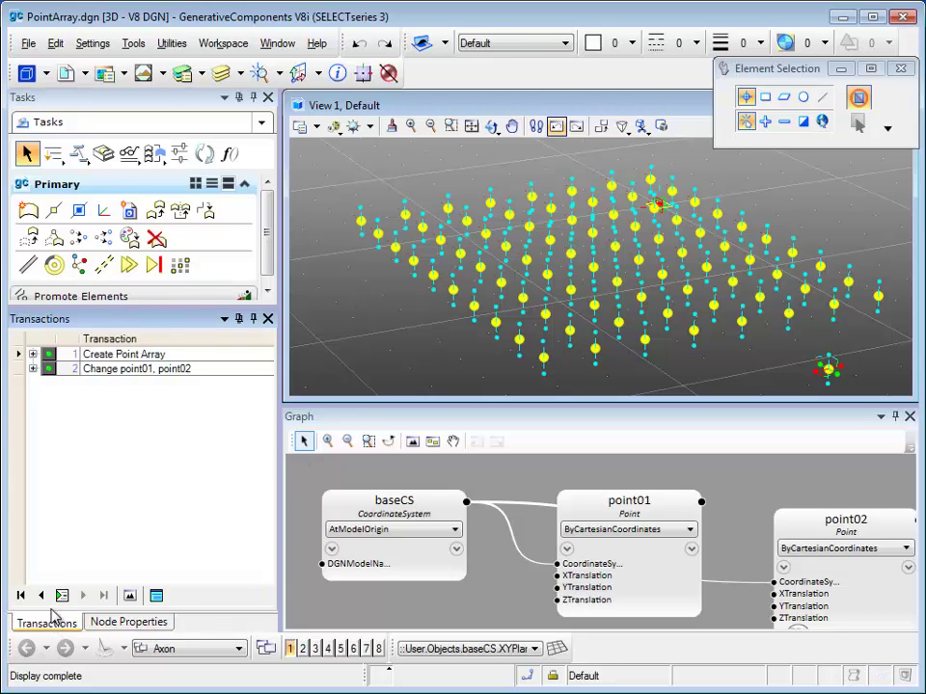
pyautogui.click(28, 212)
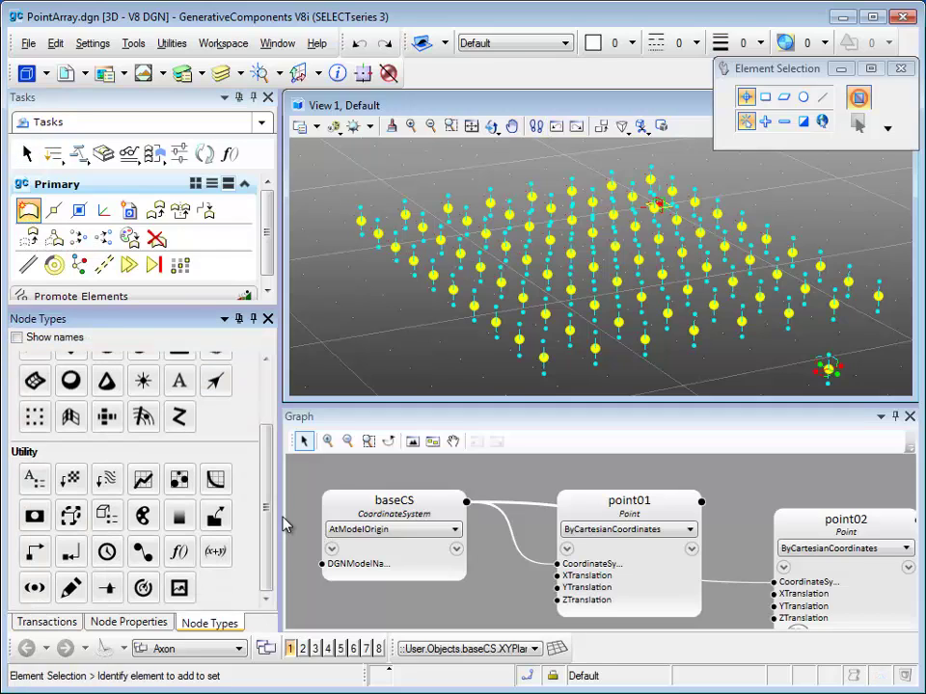
pyautogui.moveTo(269, 510); pyautogui.dragTo(271, 423)
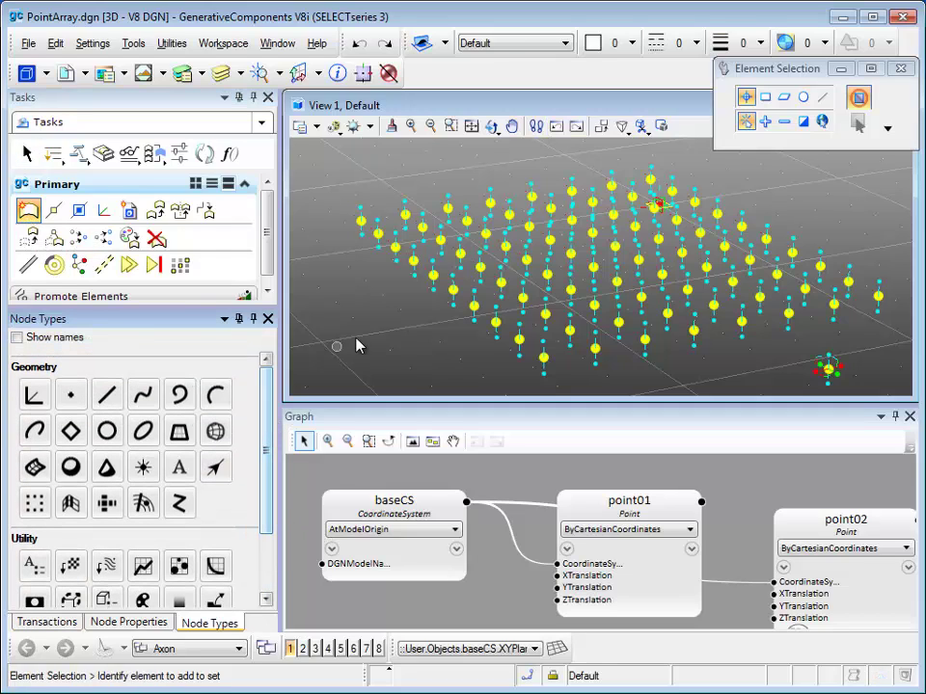